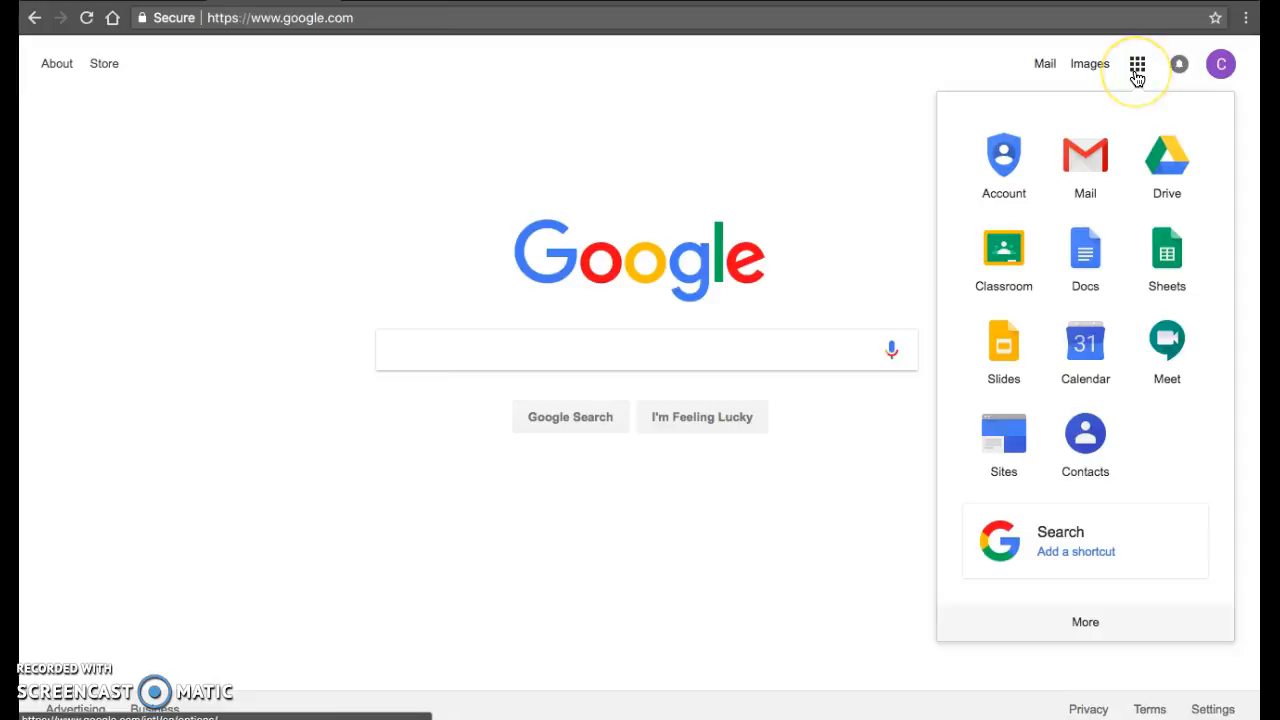
Switch to Google Calendar, and collapse and re-expand its side menu
{"action": "left_click", "coordinate": [1087, 348]}
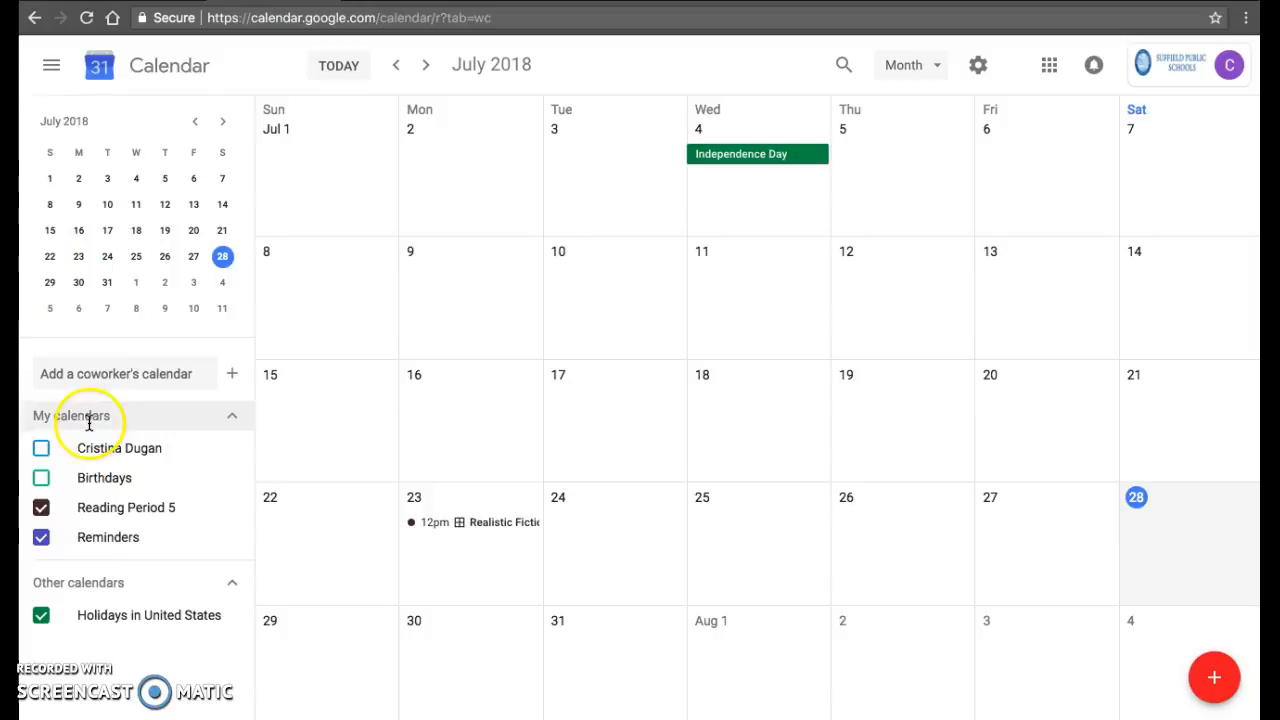
{"action": "left_click", "coordinate": [51, 65]}
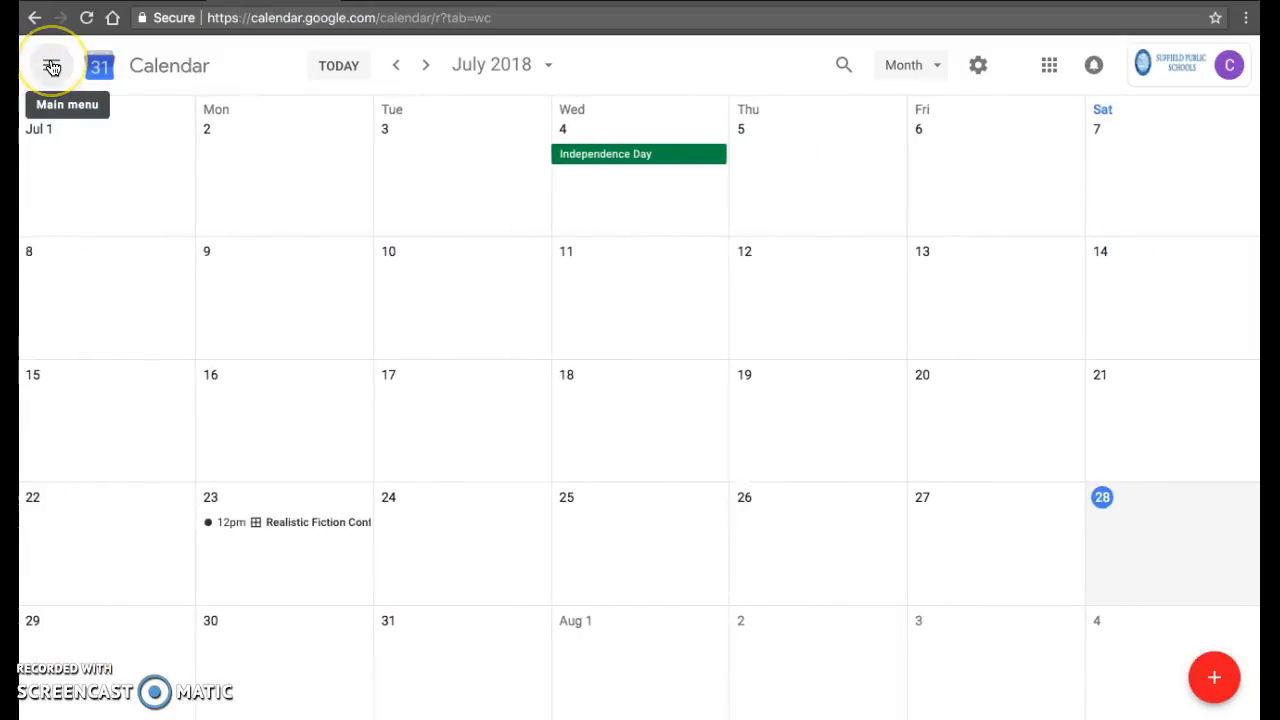
{"action": "left_click", "coordinate": [51, 65]}
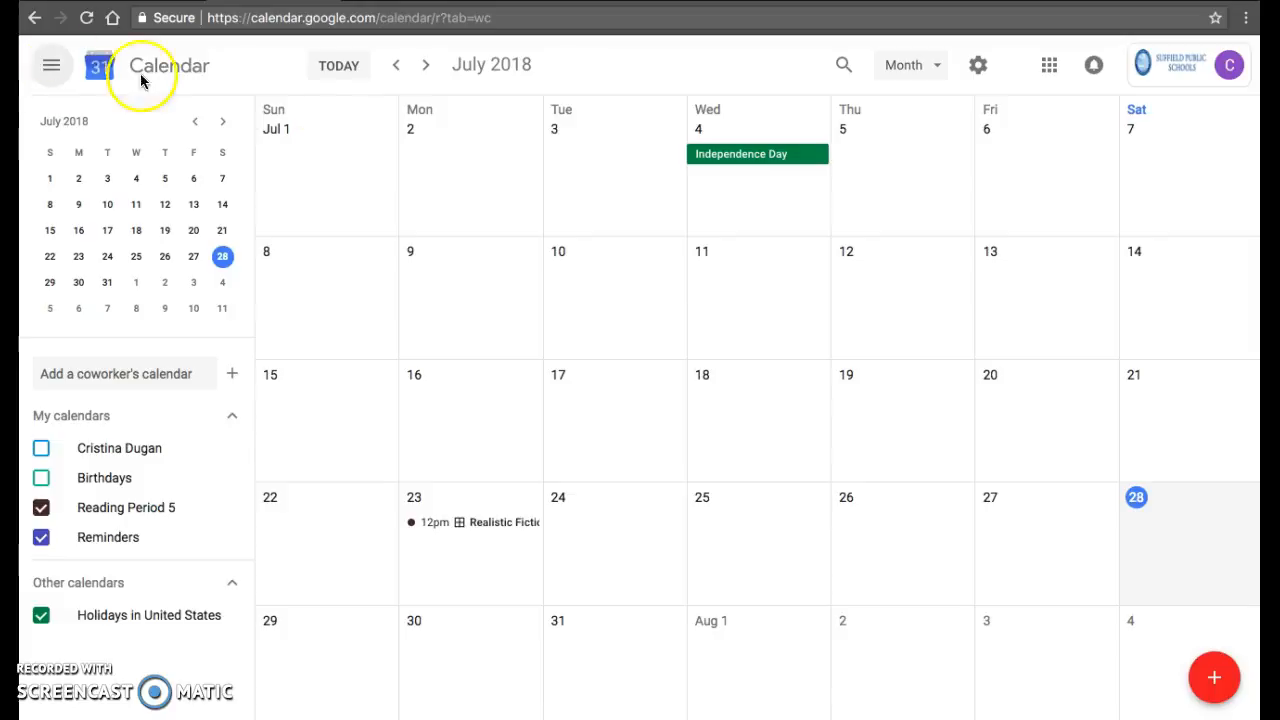
Browse to the previous month and back, and preview the Week view before returning to the Month view
{"action": "left_click", "coordinate": [397, 70]}
{"action": "left_click", "coordinate": [428, 68]}
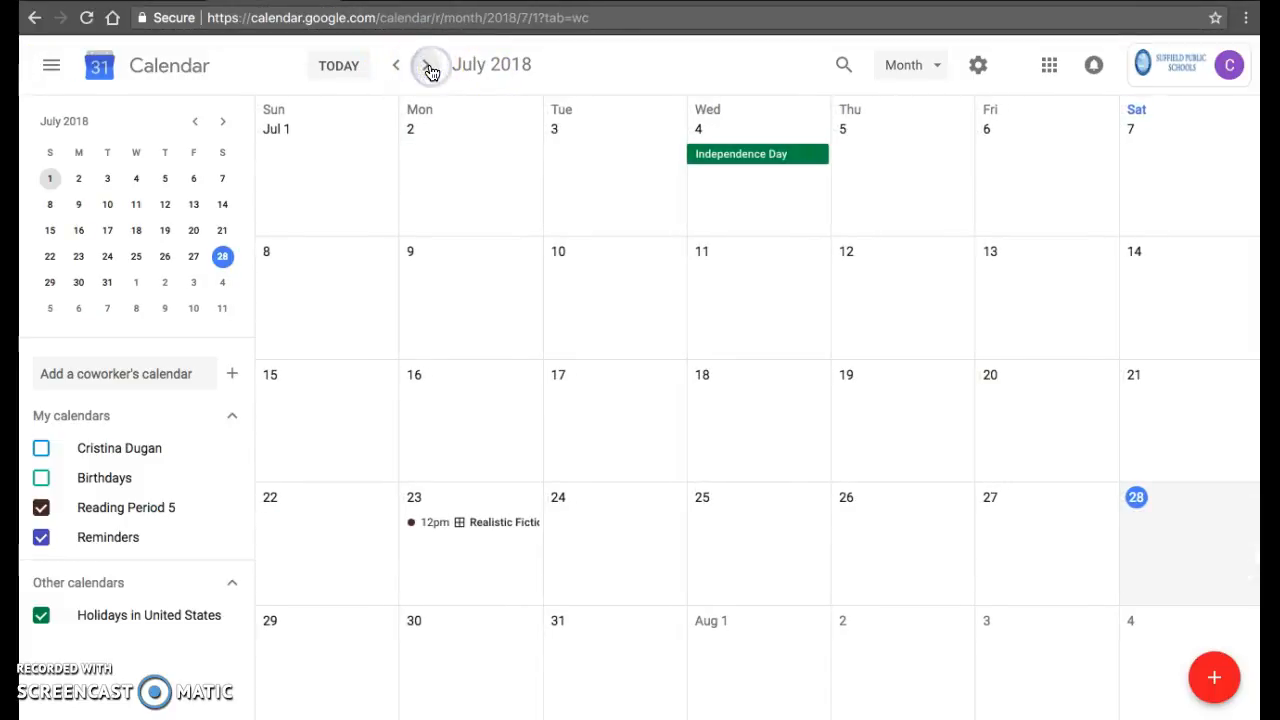
{"action": "left_click", "coordinate": [925, 68]}
{"action": "left_click", "coordinate": [933, 148]}
{"action": "left_click", "coordinate": [909, 63]}
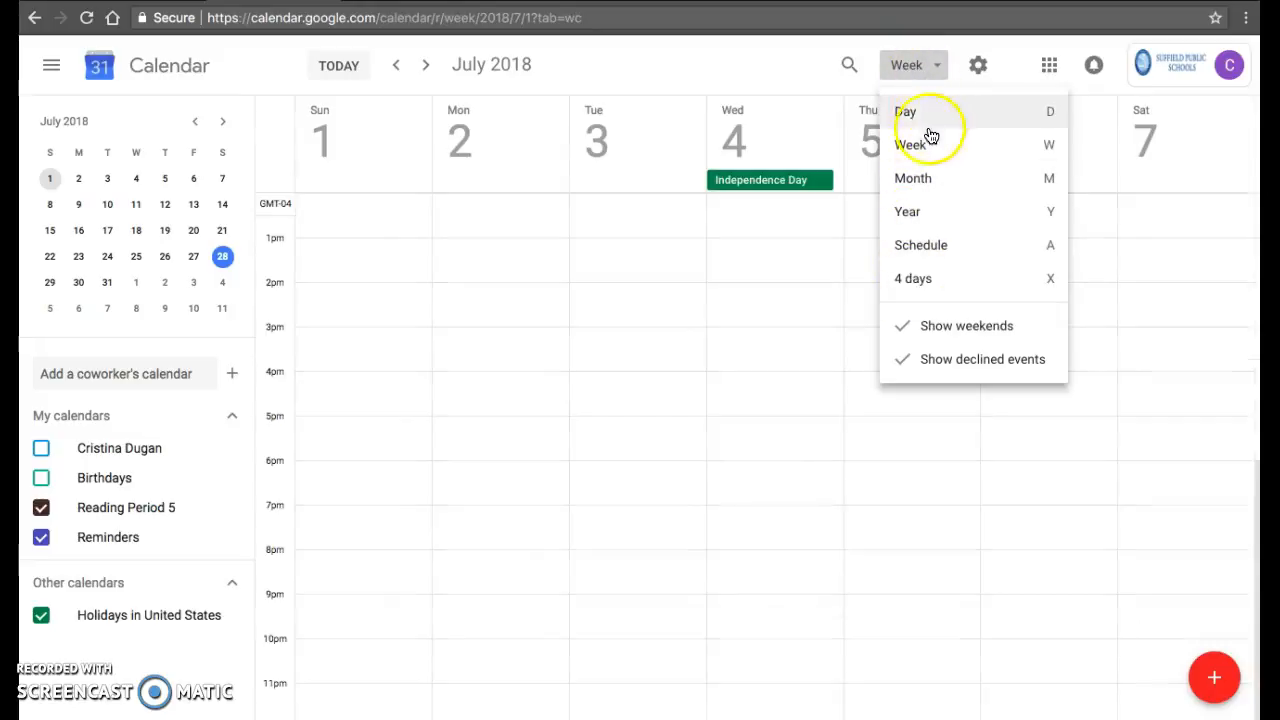
{"action": "left_click", "coordinate": [933, 180]}
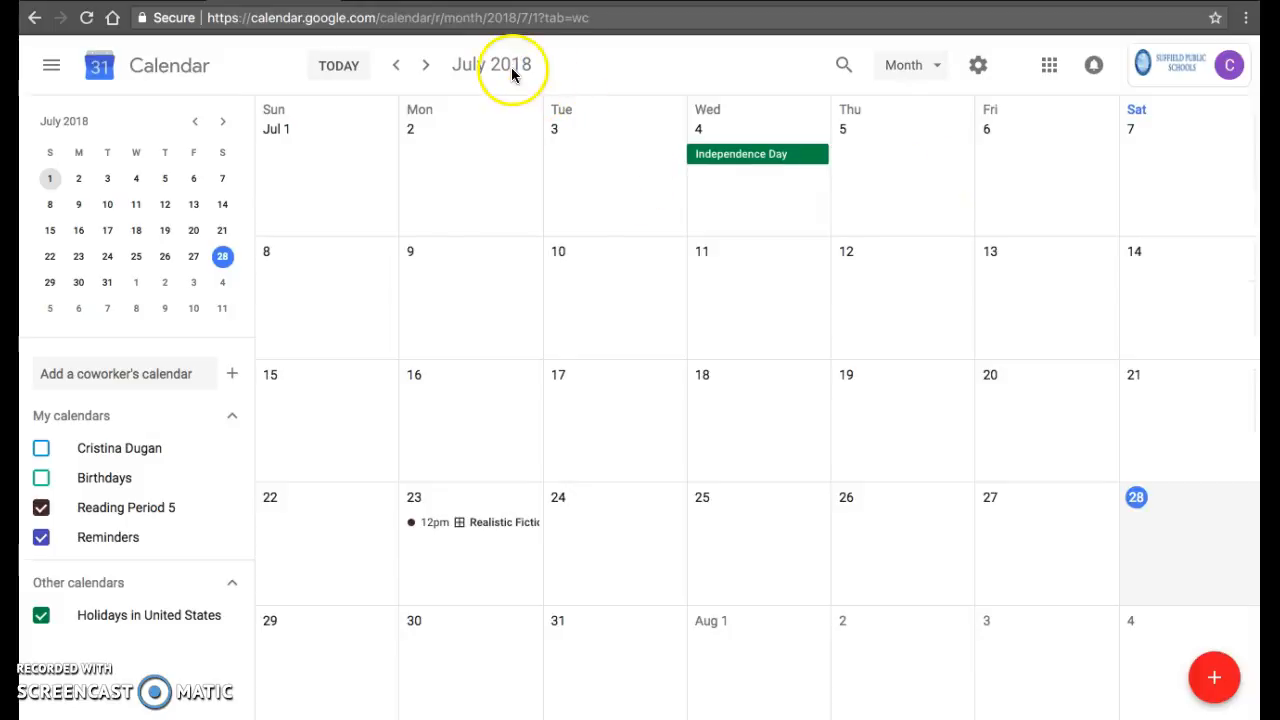
Examine the event search, the list of Google apps and the notifications, closing each one again
{"action": "left_click", "coordinate": [844, 65]}
{"action": "left_click", "coordinate": [742, 67]}
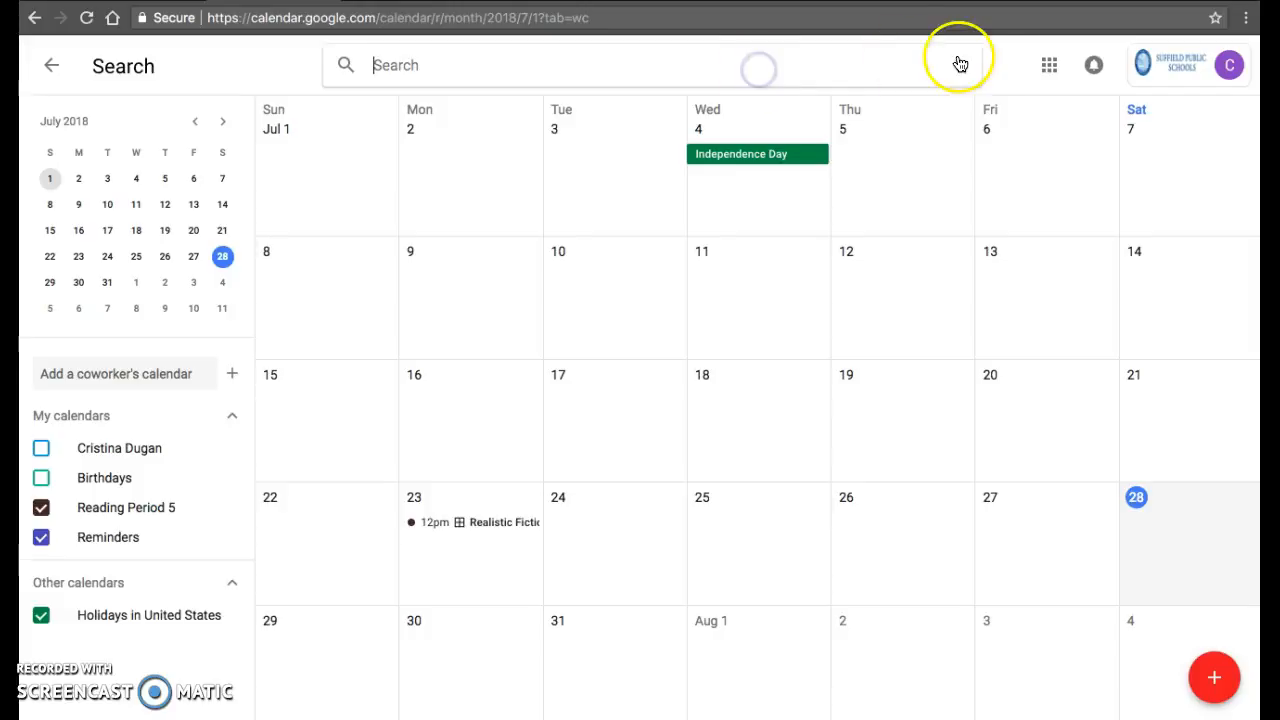
{"action": "left_click", "coordinate": [1007, 67]}
{"action": "left_click", "coordinate": [1048, 70]}
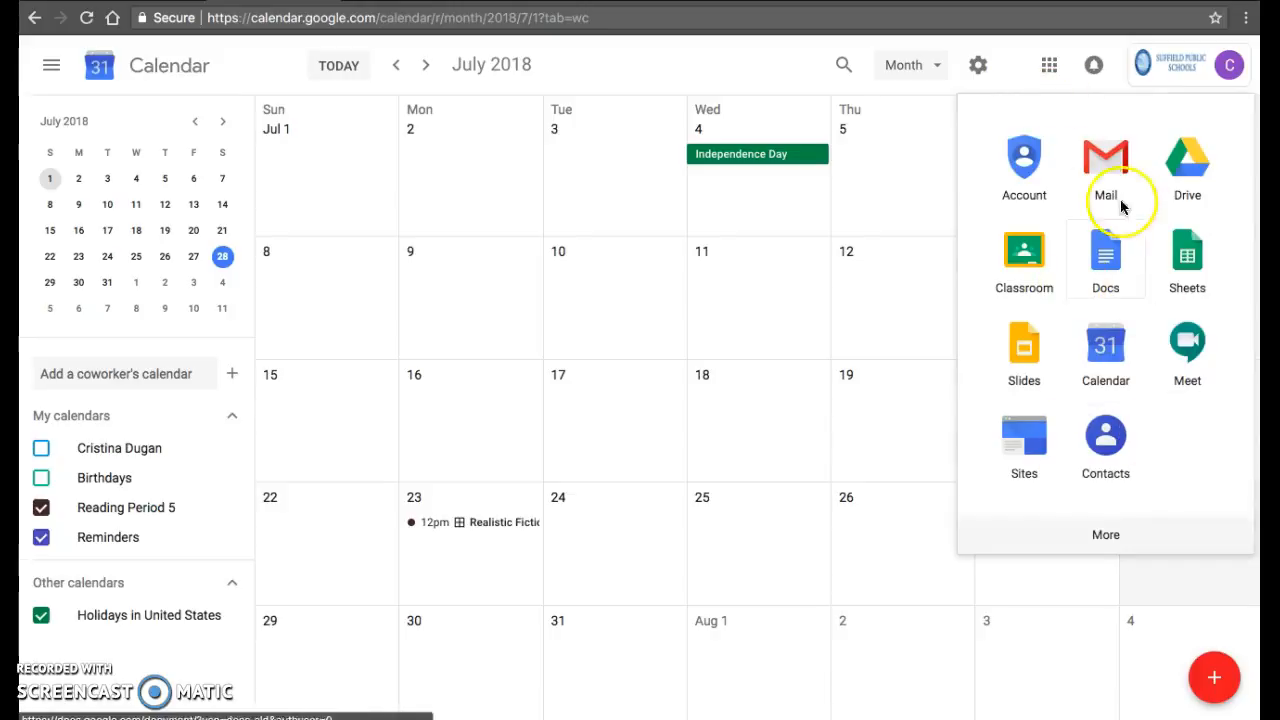
{"action": "left_click", "coordinate": [1093, 66]}
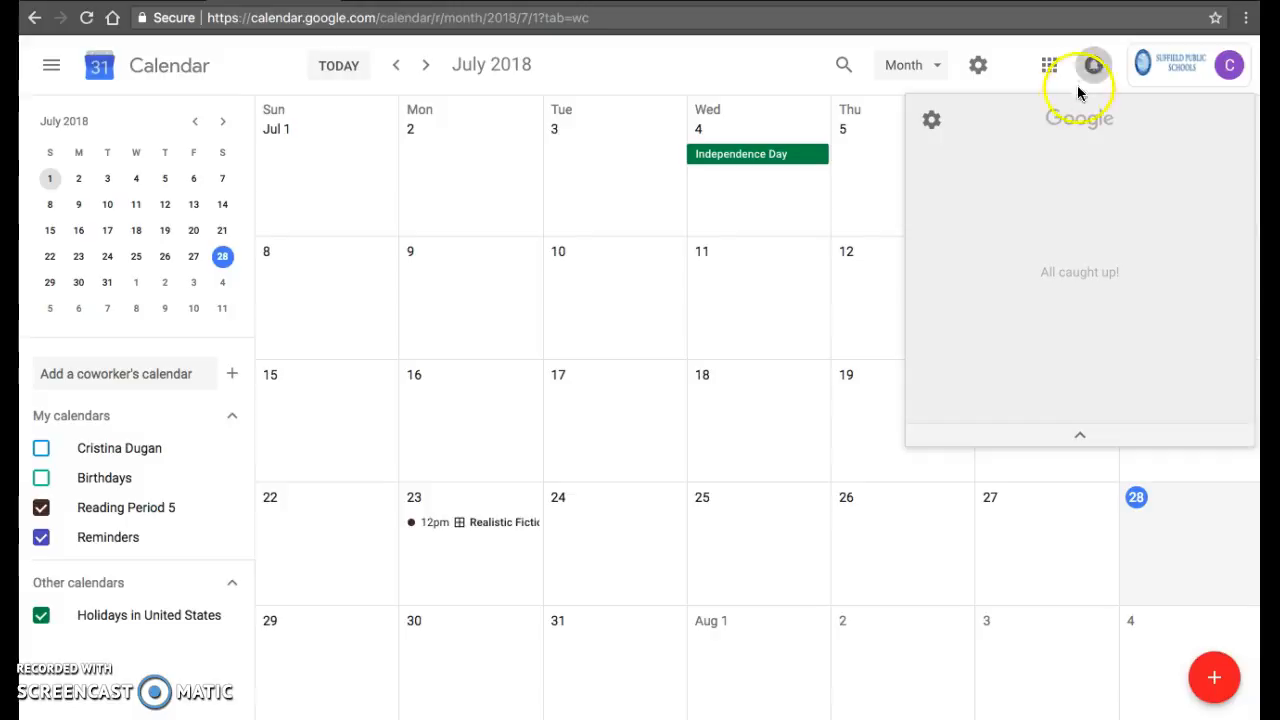
{"action": "left_click", "coordinate": [1093, 70]}
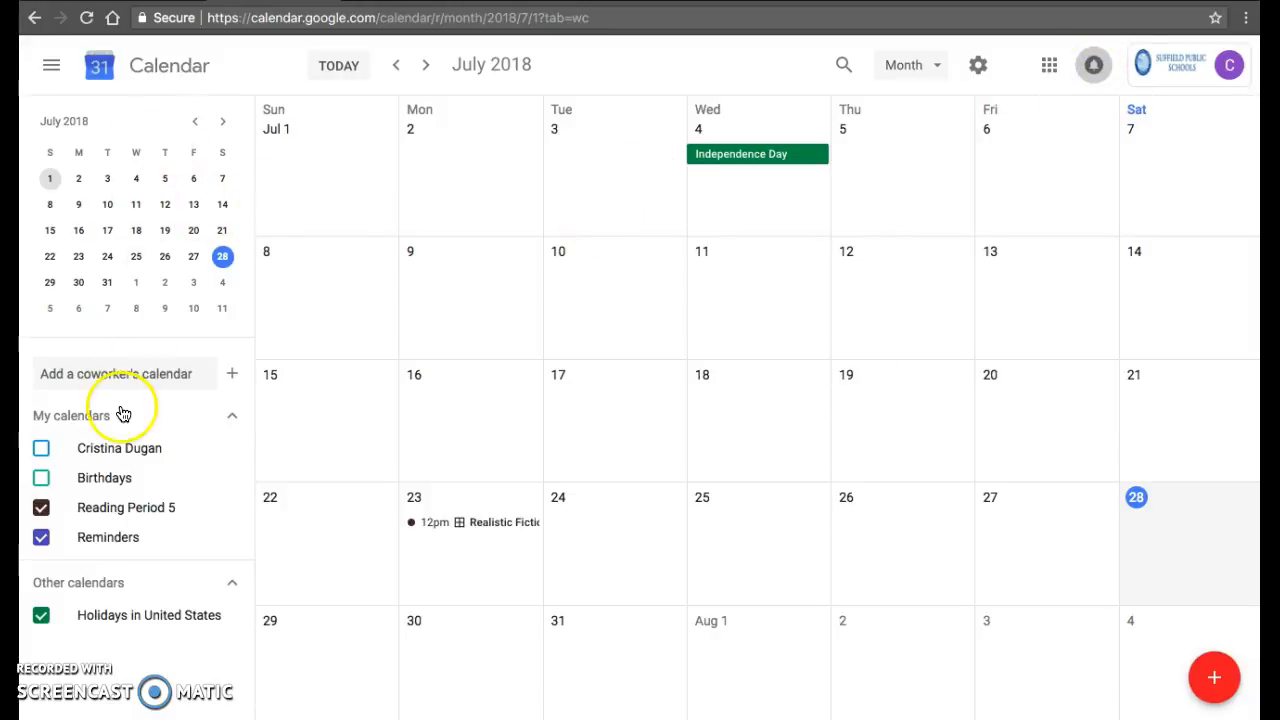
Look at the suggestions for adding a coworker's calendar, and show and hide the owner's personal calendar
{"action": "left_click", "coordinate": [113, 372]}
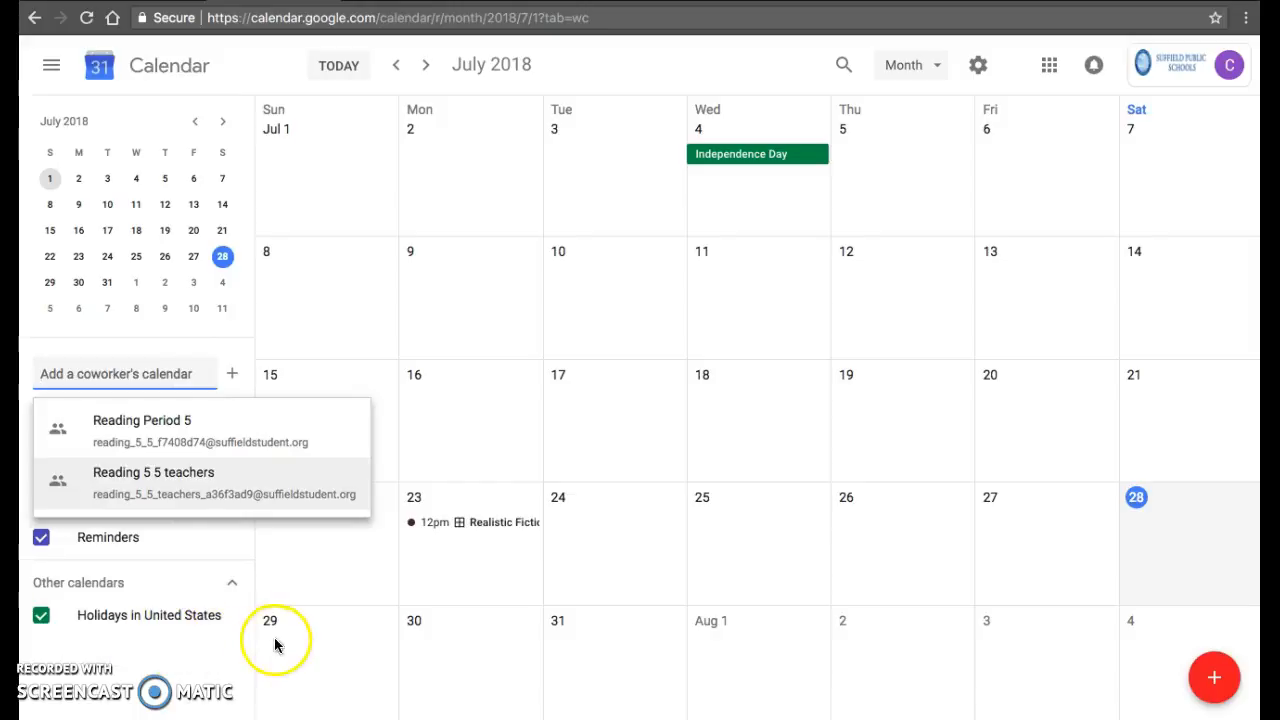
{"action": "left_click", "coordinate": [163, 655]}
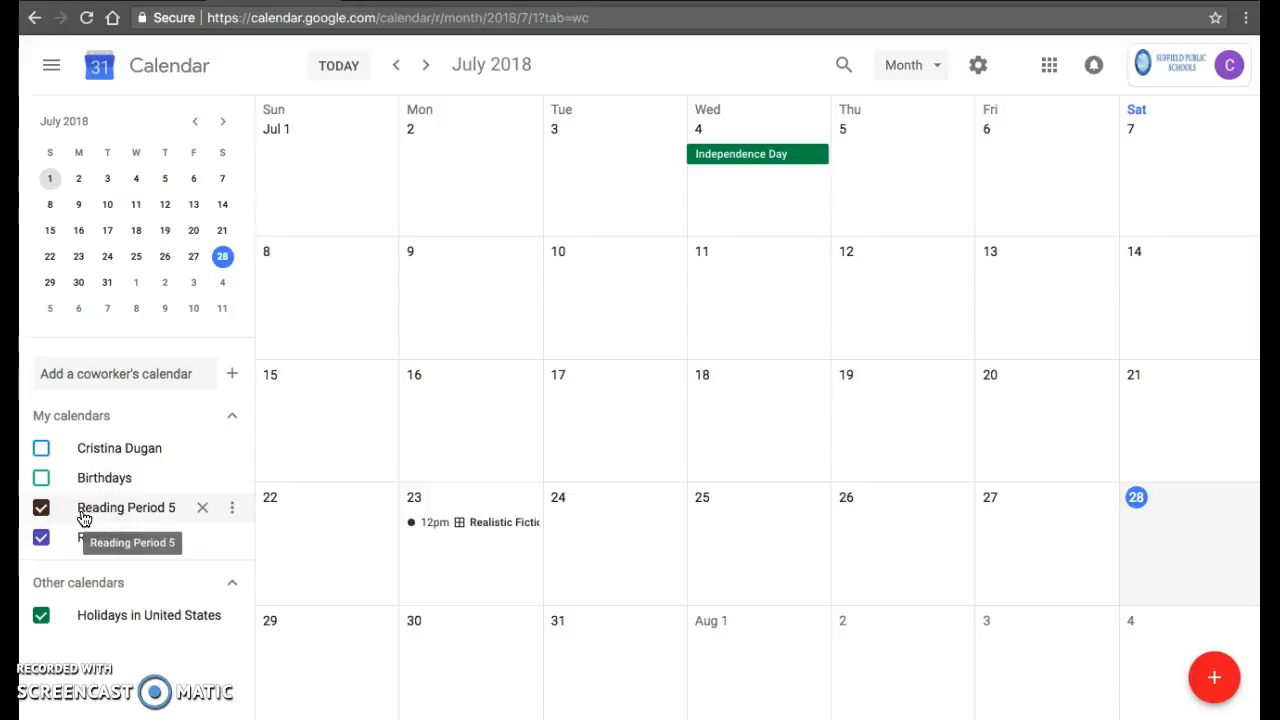
{"action": "left_click", "coordinate": [131, 519]}
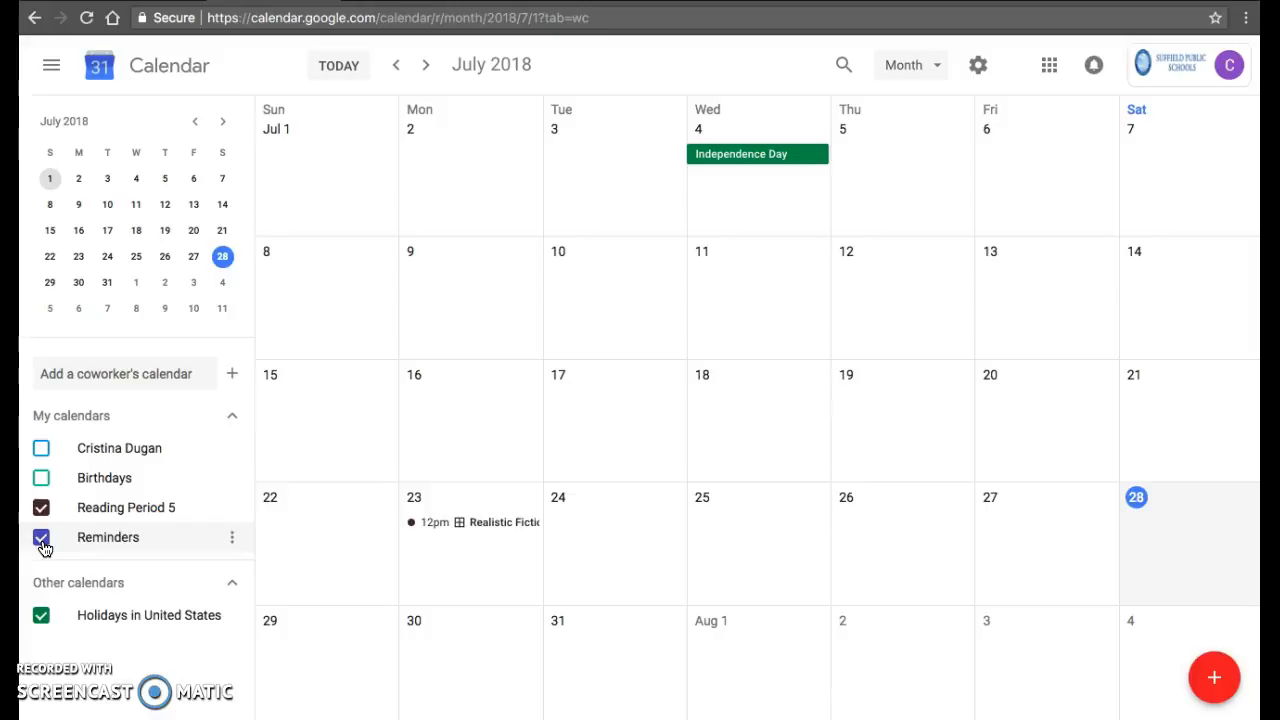
{"action": "left_click", "coordinate": [130, 450]}
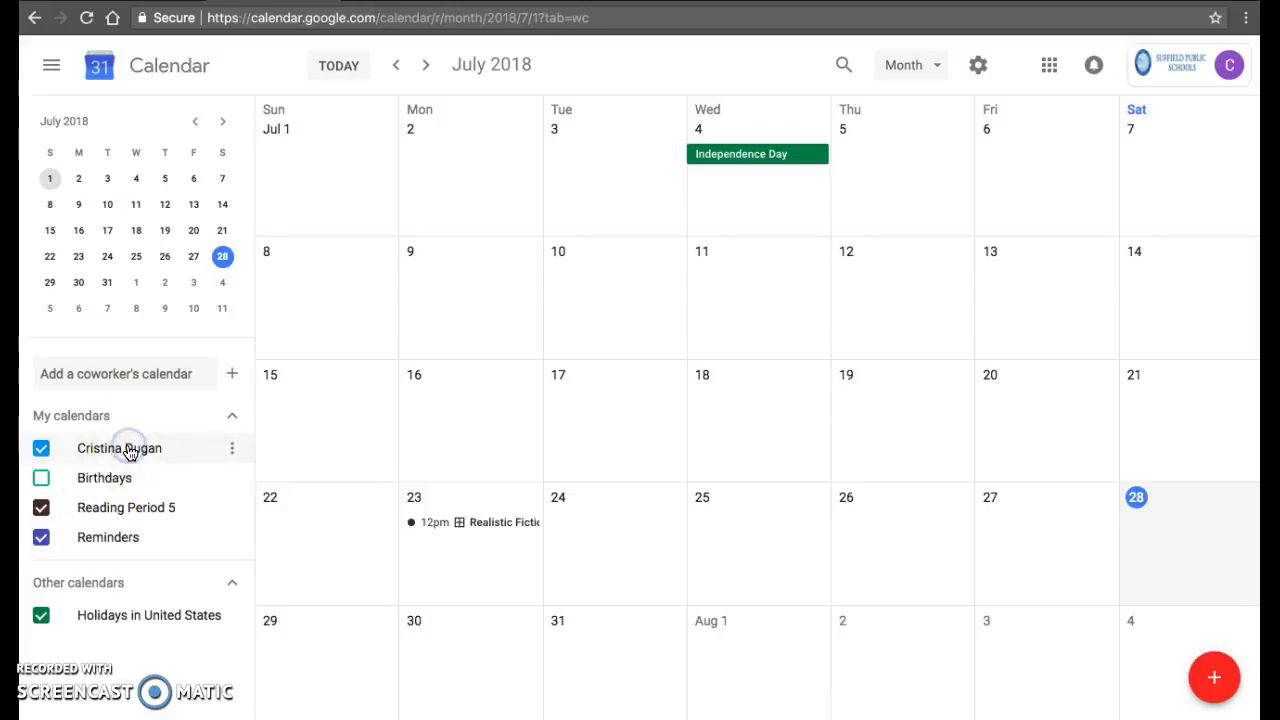
{"action": "left_click", "coordinate": [41, 450]}
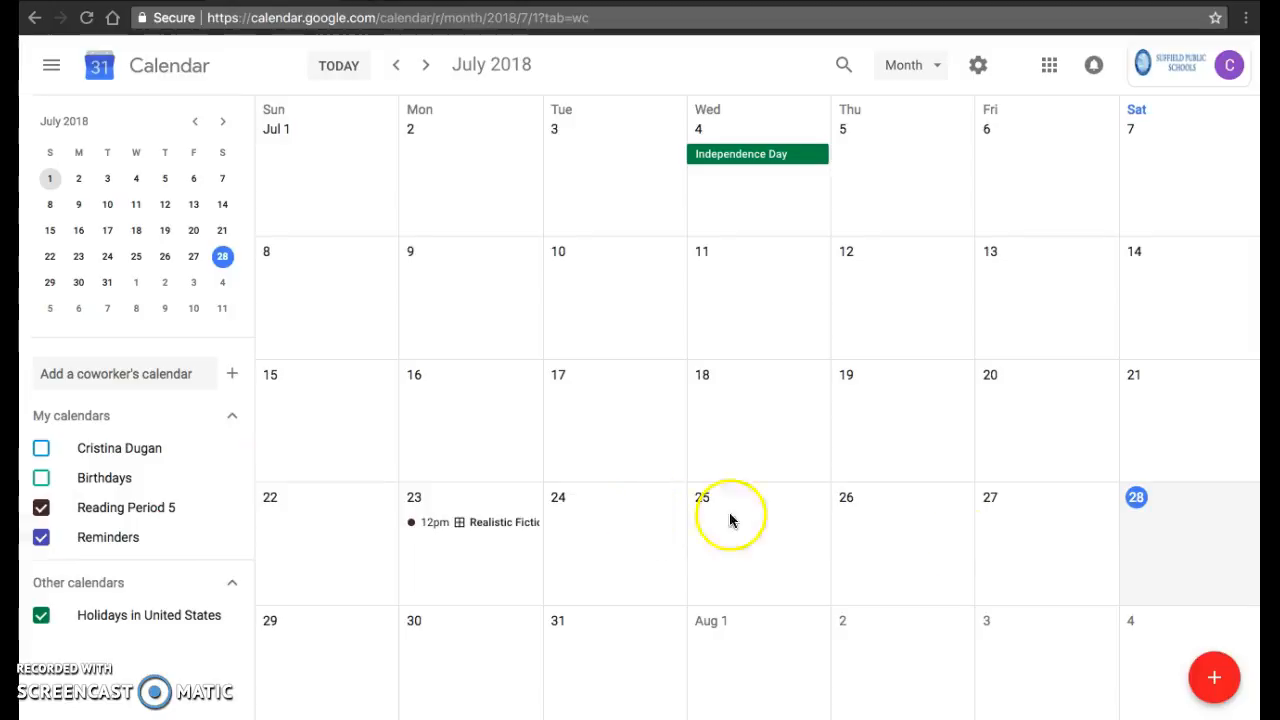
Discard the blank event form and start a new event on July 26, 2018 in the month grid
{"action": "left_click", "coordinate": [1216, 682]}
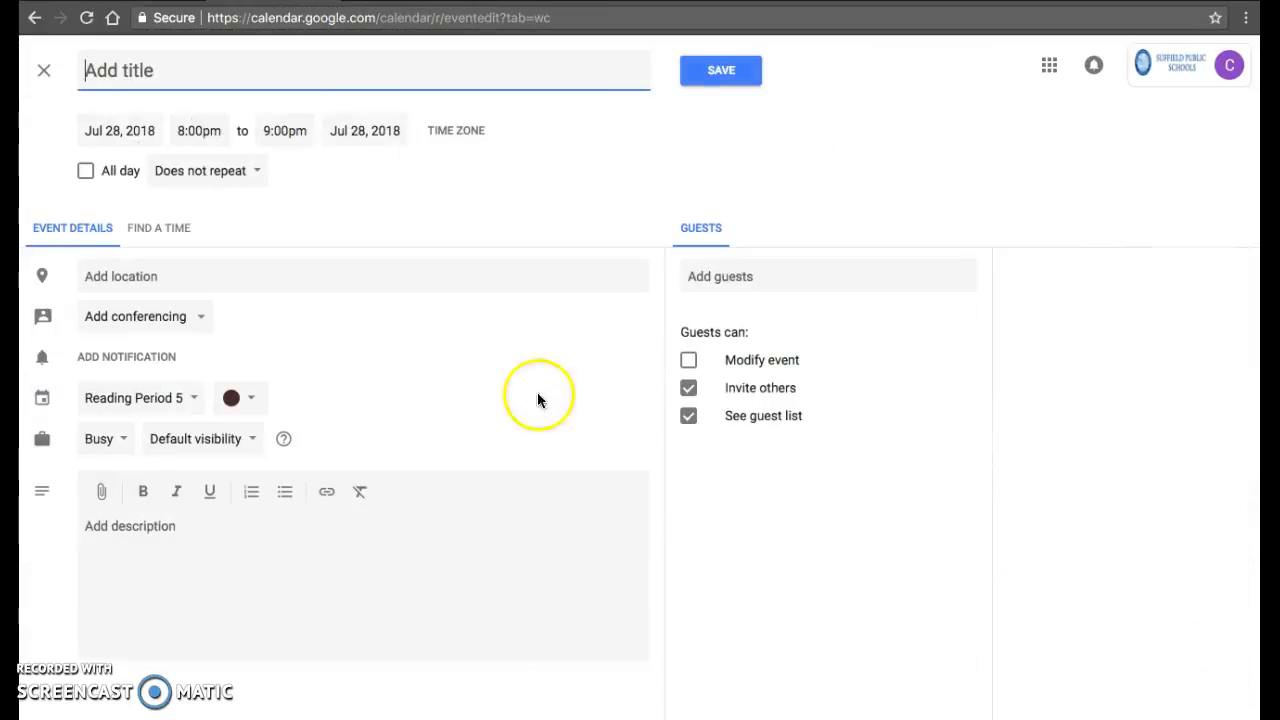
{"action": "left_click", "coordinate": [44, 70]}
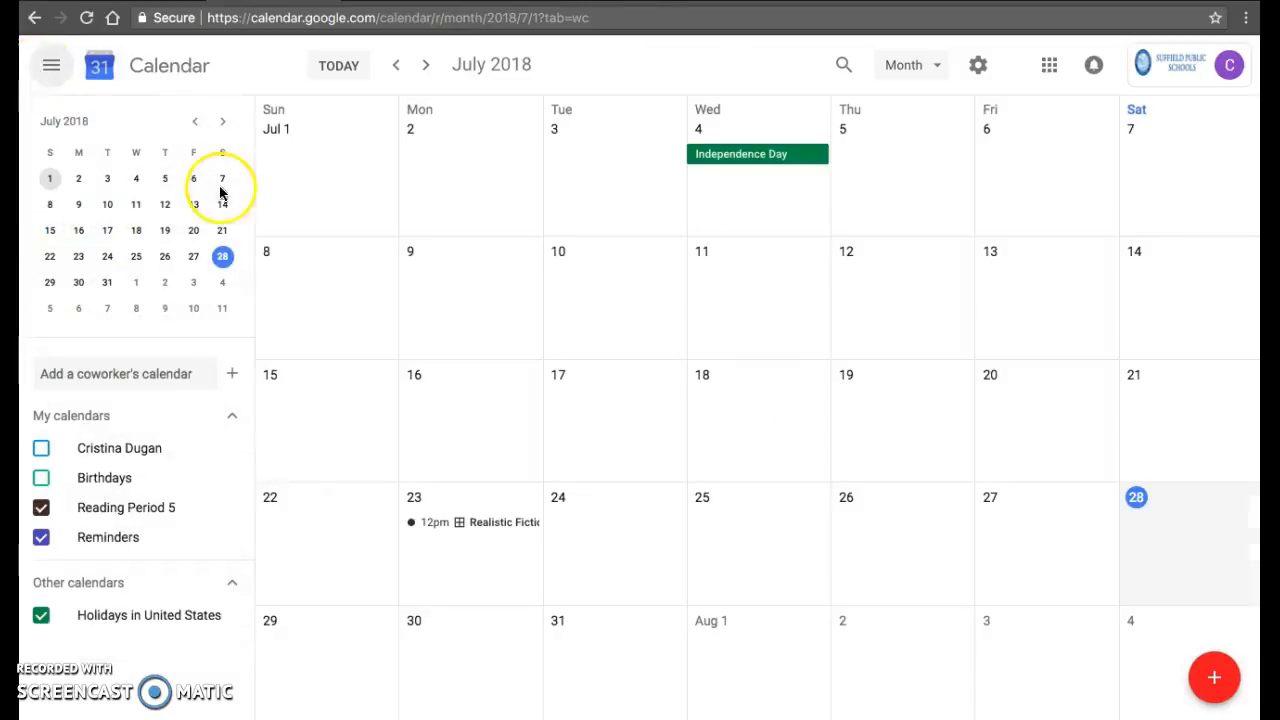
{"action": "left_click", "coordinate": [865, 571]}
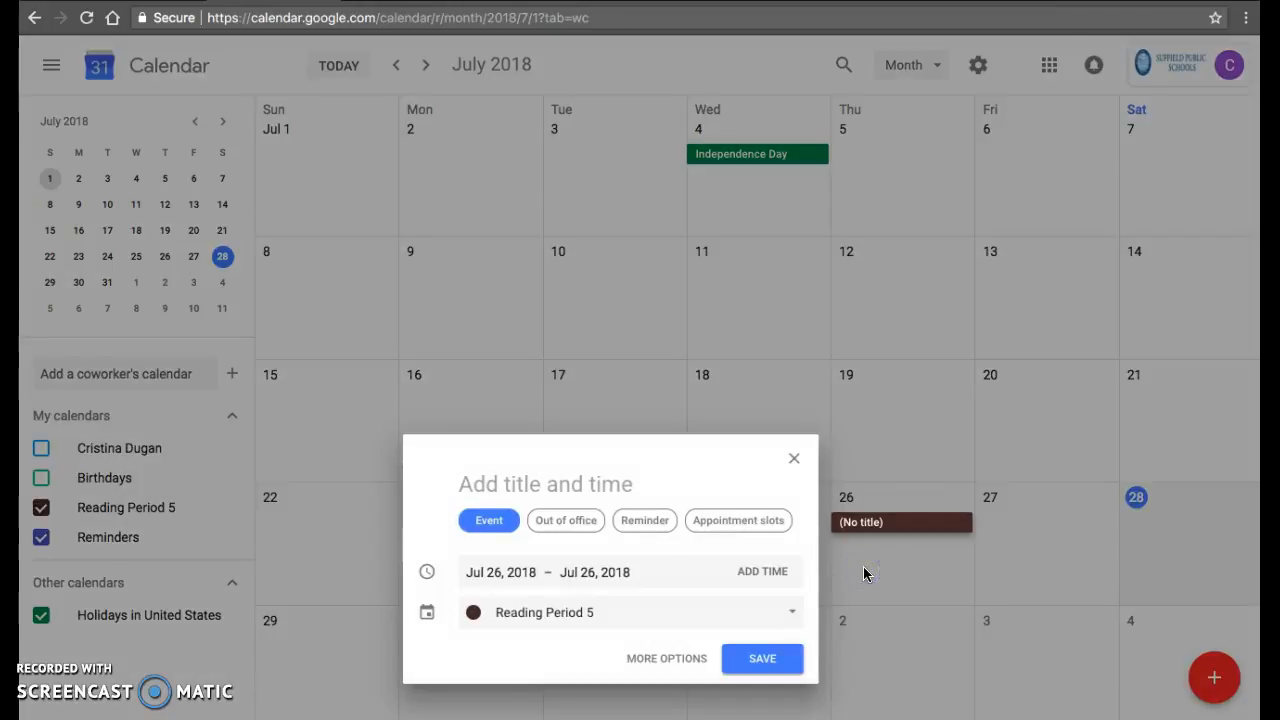
Preview the Out of office, Reminder and Appointment slots entry types and return to Event
{"action": "left_click", "coordinate": [552, 521]}
{"action": "left_click", "coordinate": [643, 410]}
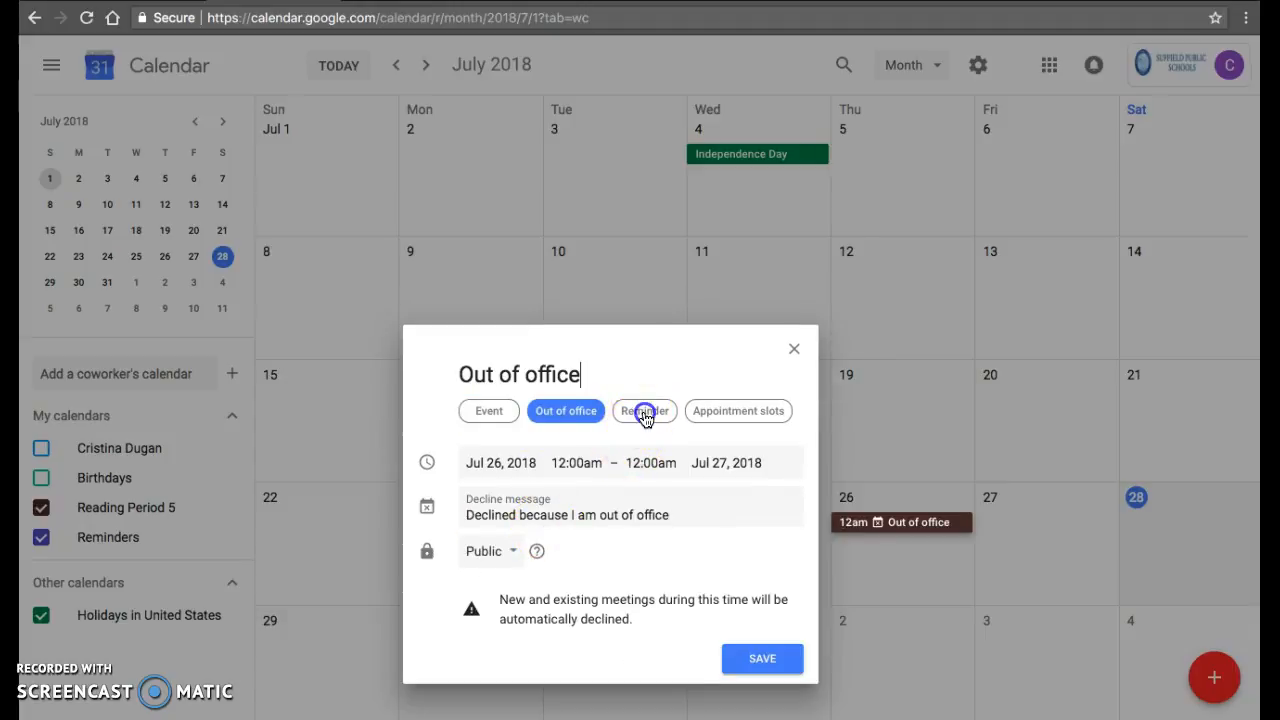
{"action": "left_click", "coordinate": [742, 532]}
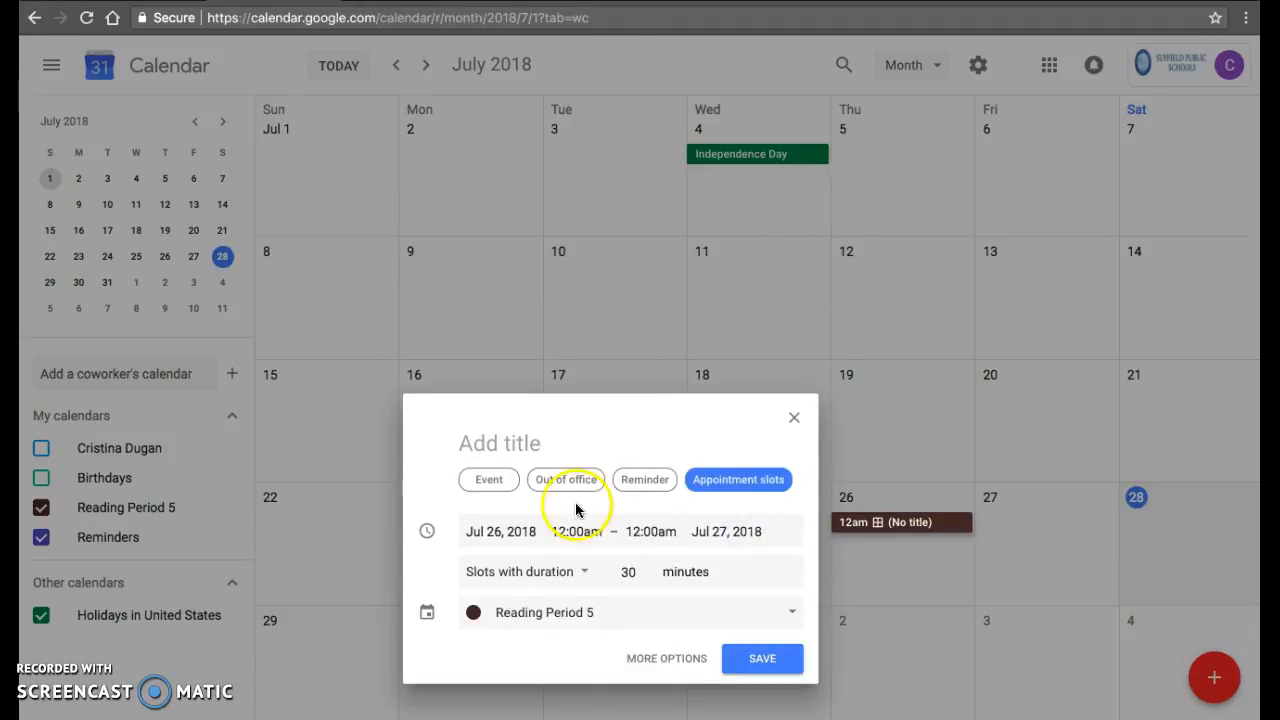
{"action": "left_click", "coordinate": [479, 483]}
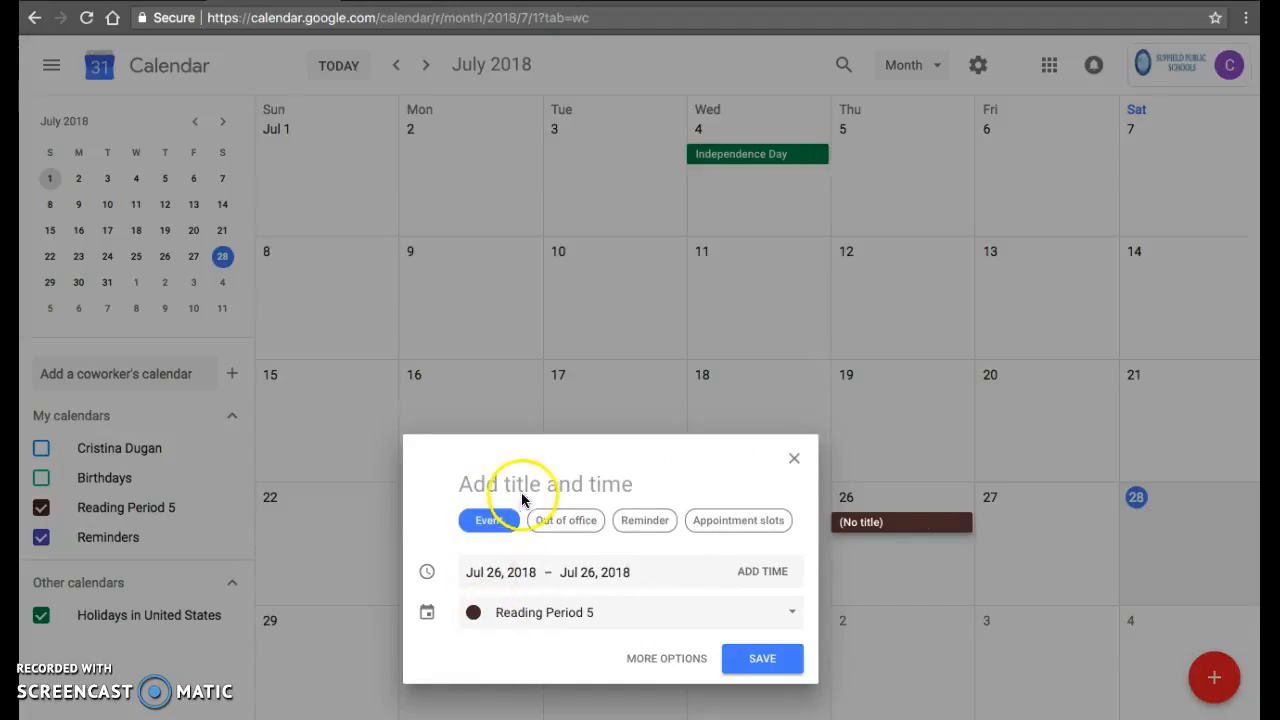
Open the full options of the July 26 event and title it "Meeting with Dr. T"
{"action": "left_click", "coordinate": [655, 659]}
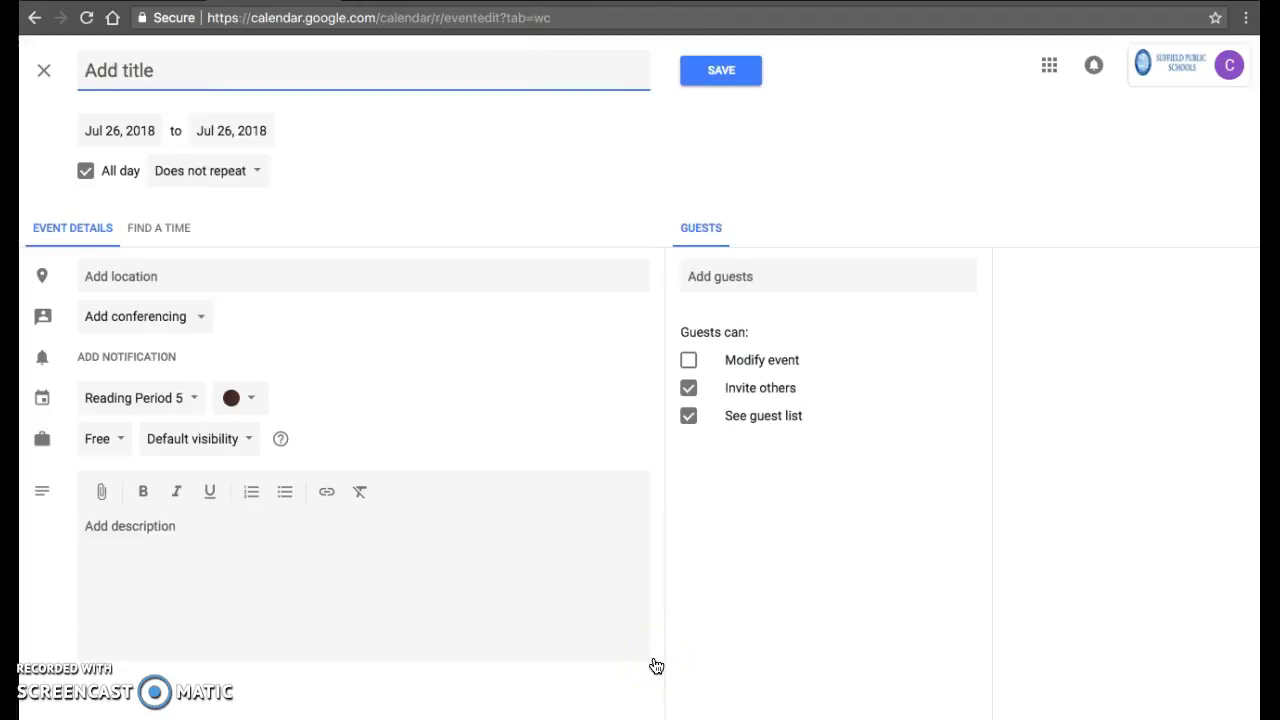
{"action": "left_click", "coordinate": [148, 70]}
{"action": "type", "text": "Meett"}
{"action": "key", "text": "BackSpace"}
{"action": "type", "text": "ing with Dr. T"}
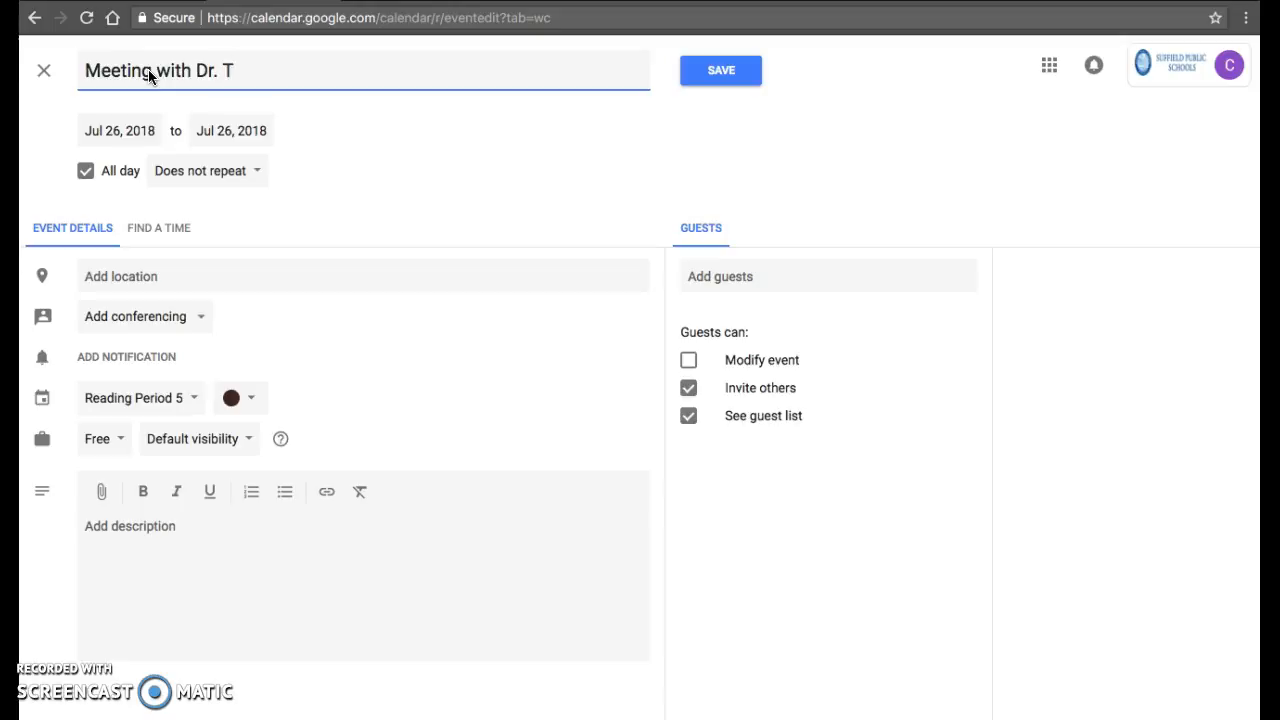
Make the event timed instead of all-day and set its start time to 11:00am
{"action": "left_click", "coordinate": [119, 132]}
{"action": "left_click", "coordinate": [86, 172]}
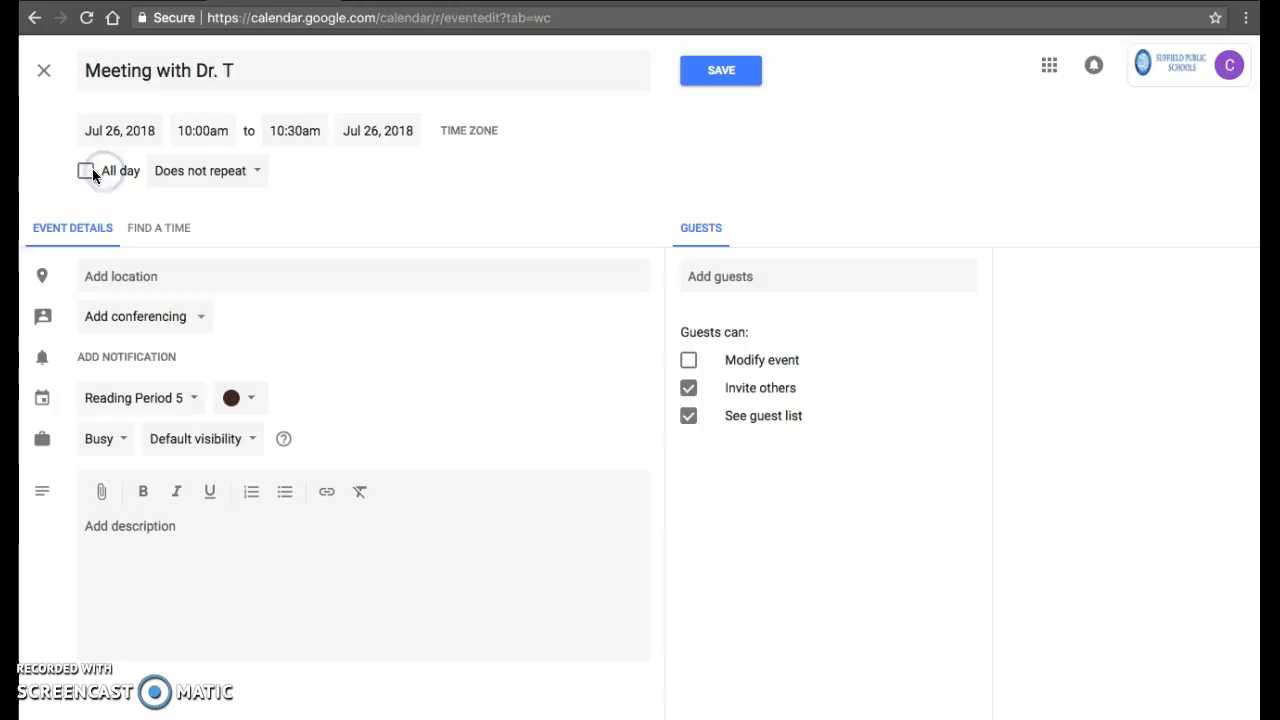
{"action": "left_click", "coordinate": [203, 130]}
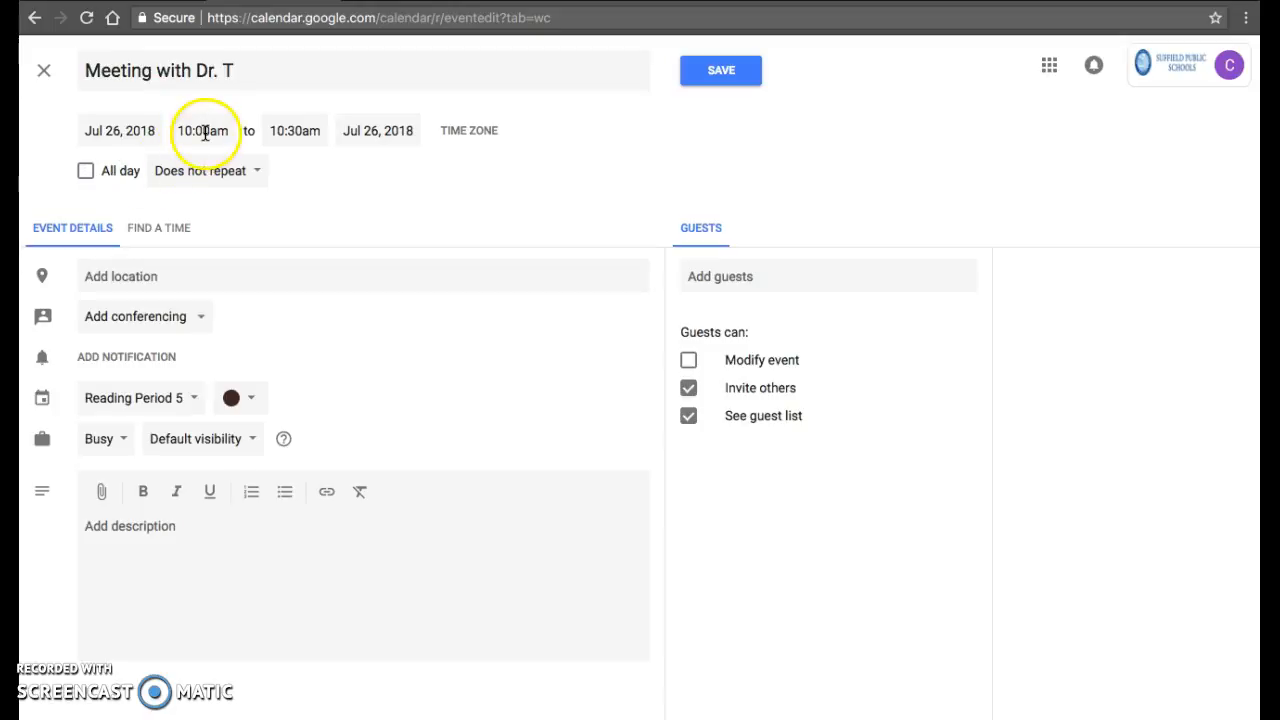
{"action": "scroll", "coordinate": [230, 240], "scroll_direction": "down", "scroll_amount": 2}
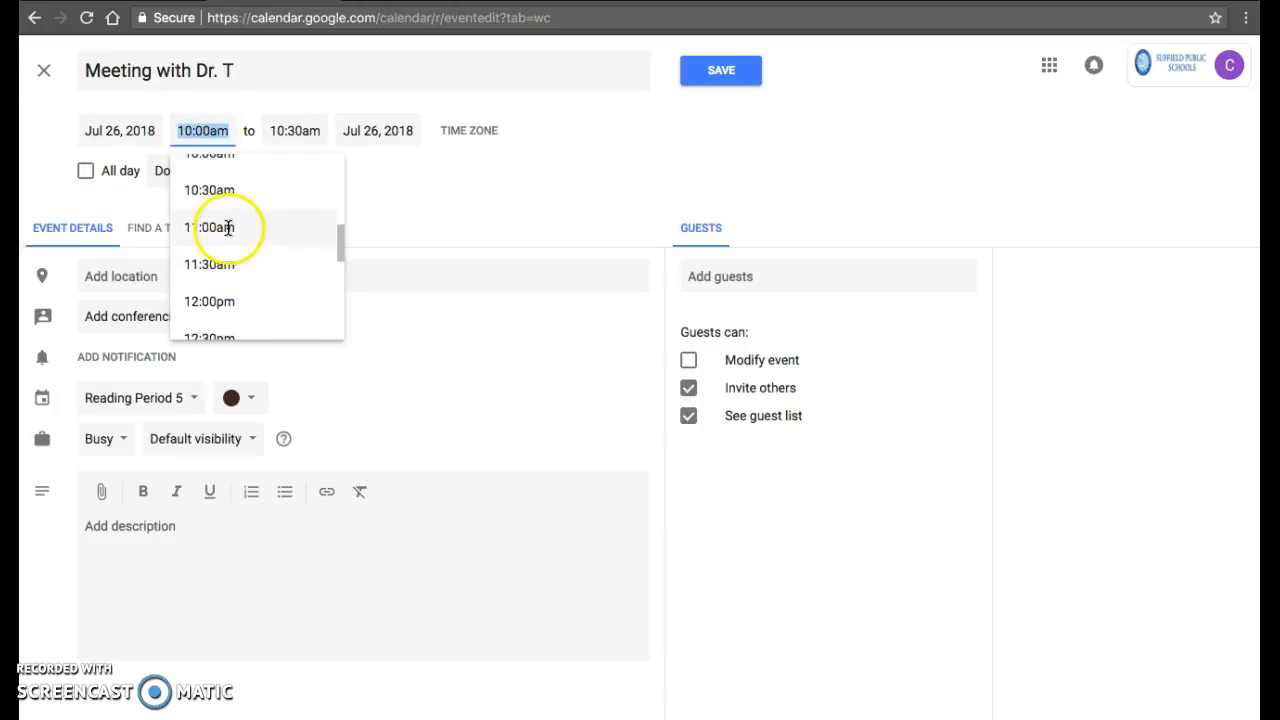
{"action": "left_click", "coordinate": [230, 229]}
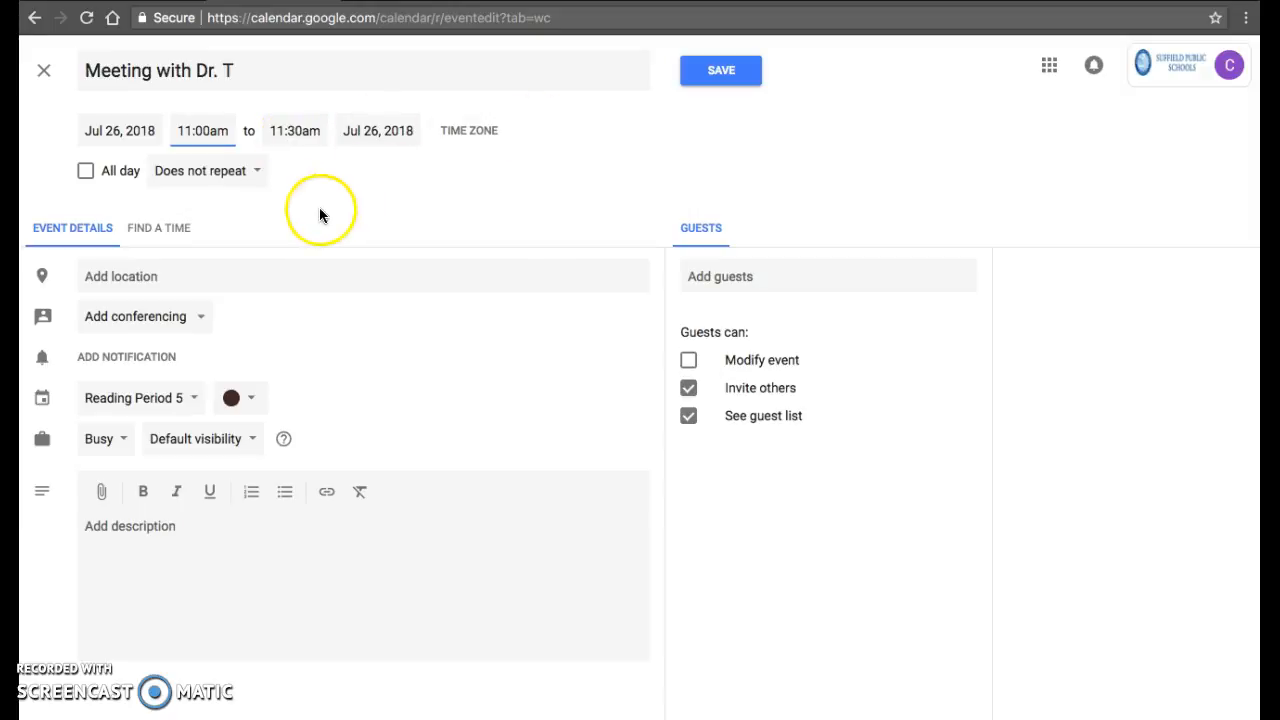
Review the event's repeat options without changing them, and assign the event to the owner's personal calendar
{"action": "left_click", "coordinate": [218, 184]}
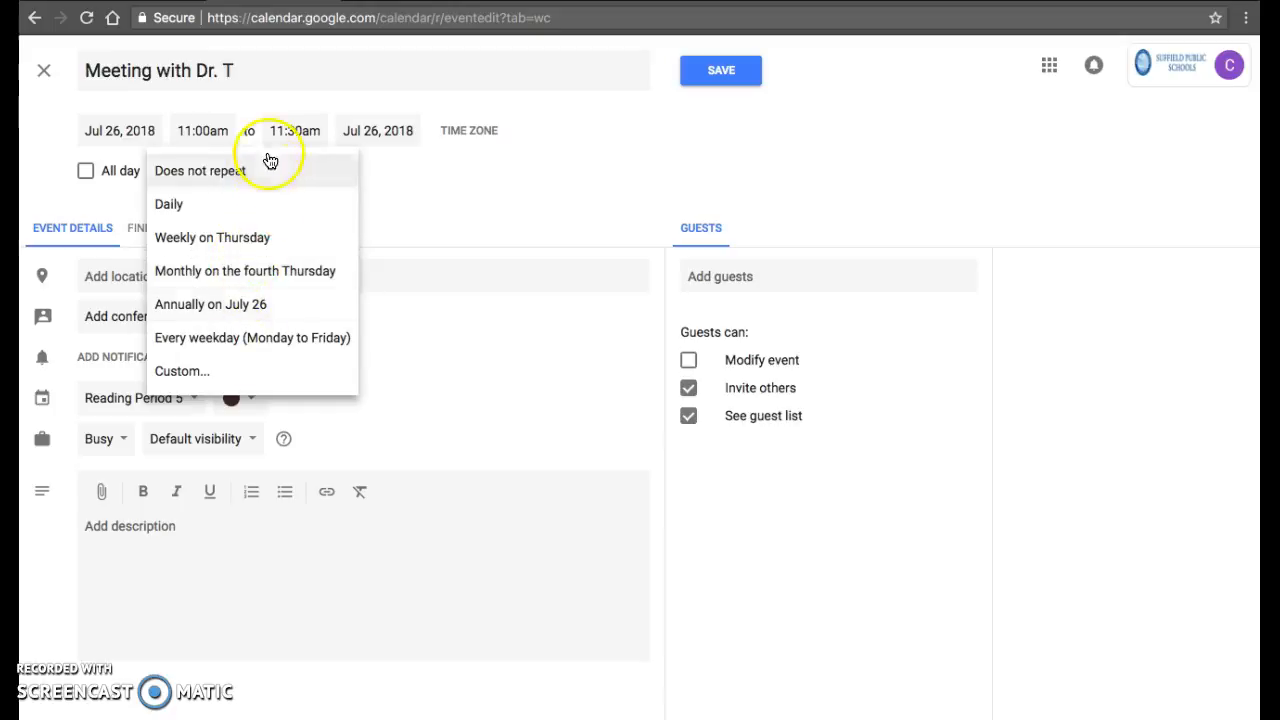
{"action": "left_click", "coordinate": [421, 196]}
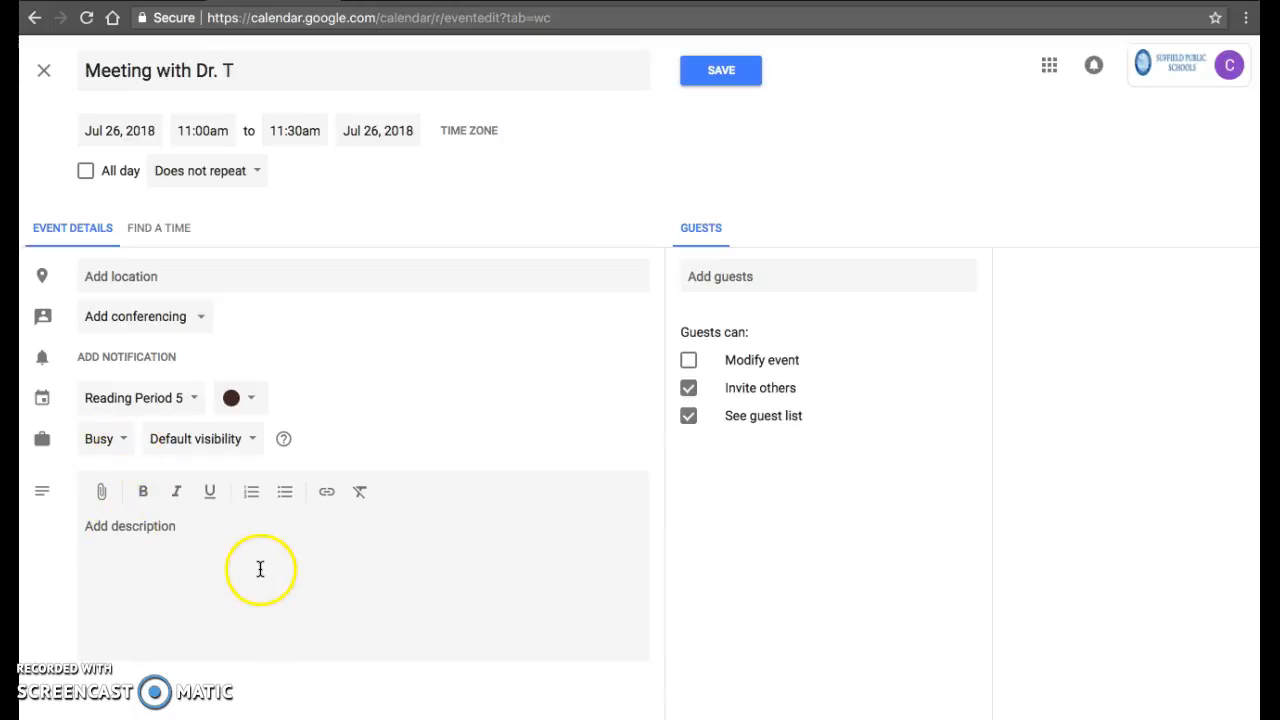
{"action": "left_click", "coordinate": [128, 404]}
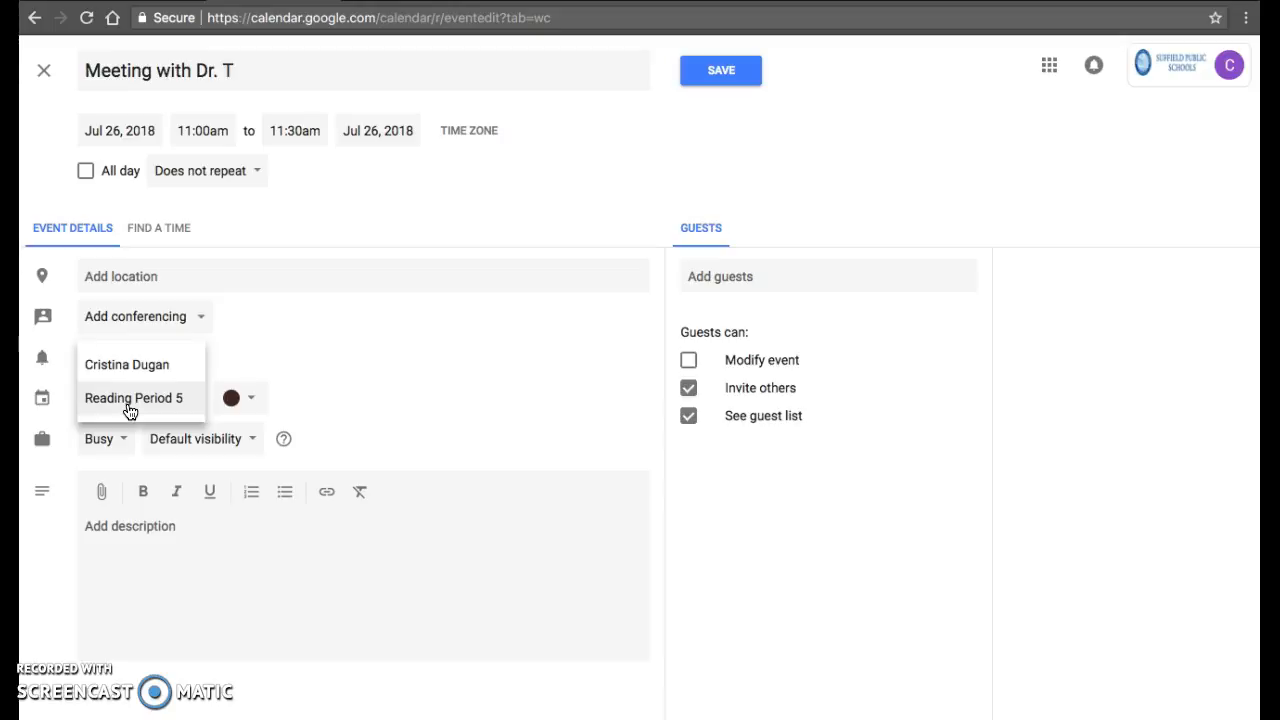
{"action": "left_click", "coordinate": [128, 365]}
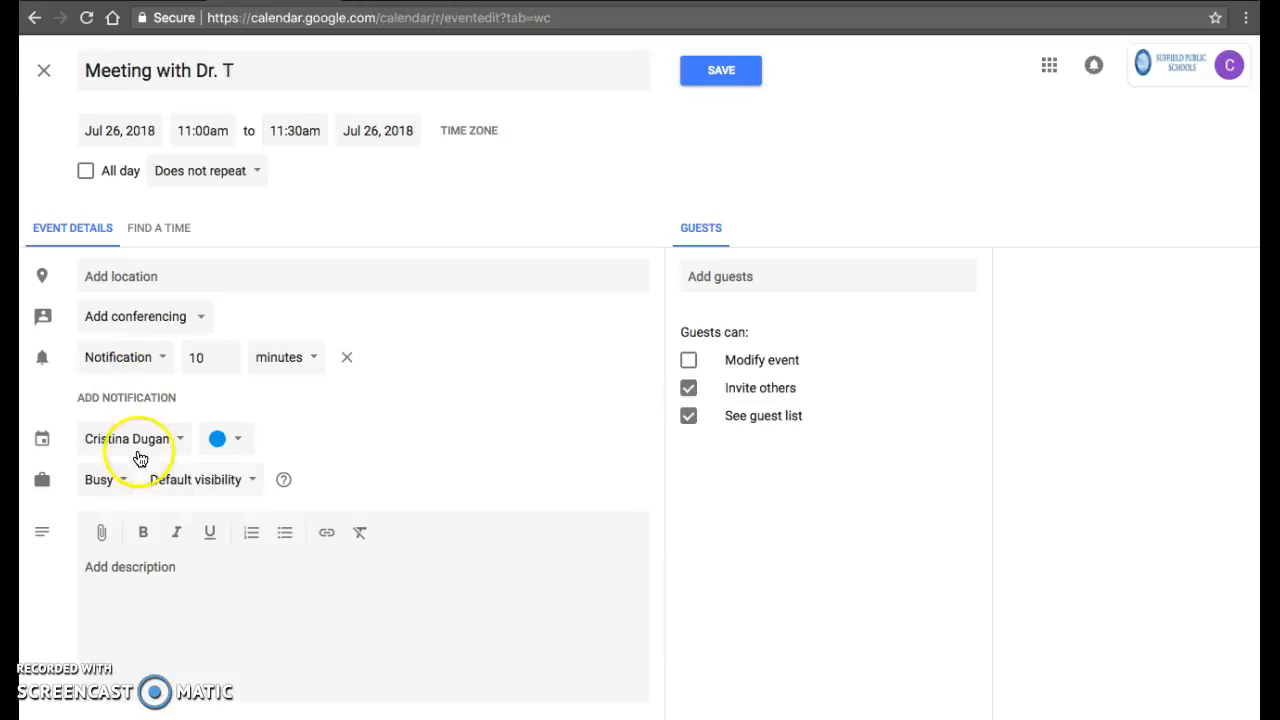
Set the event's notification to 1 hour before the meeting
{"action": "left_click", "coordinate": [131, 371]}
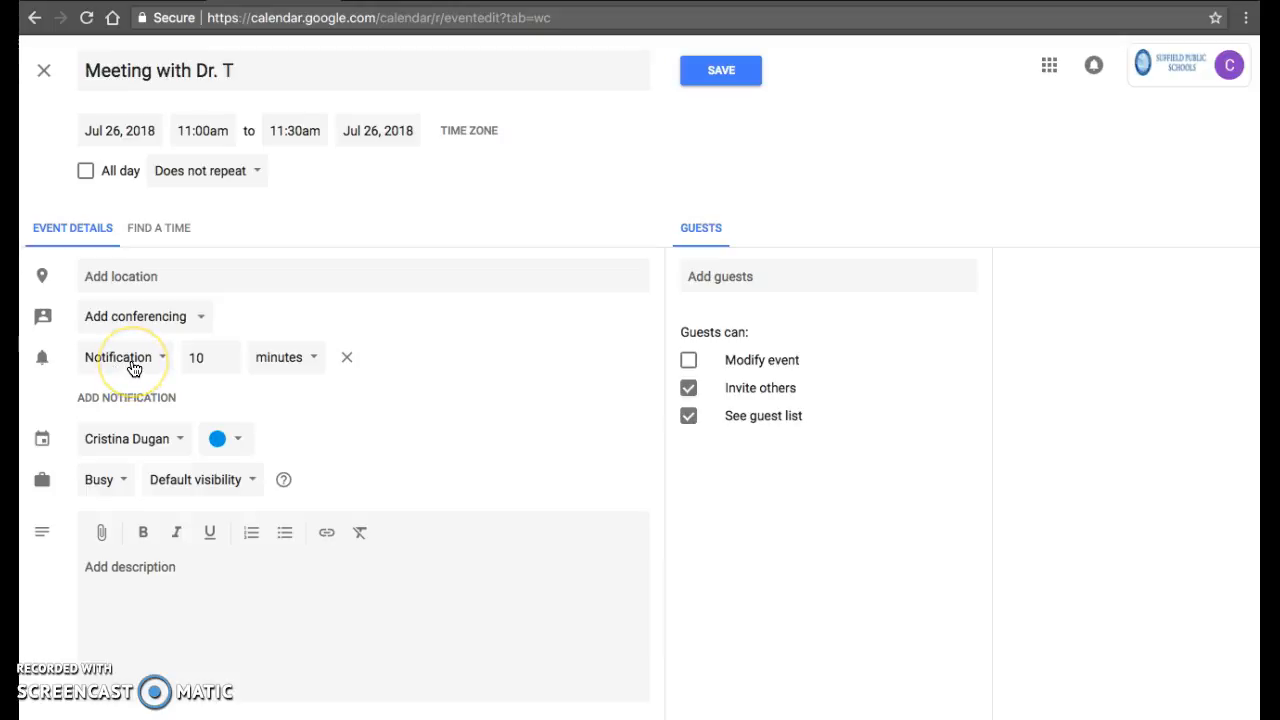
{"action": "left_click", "coordinate": [200, 360]}
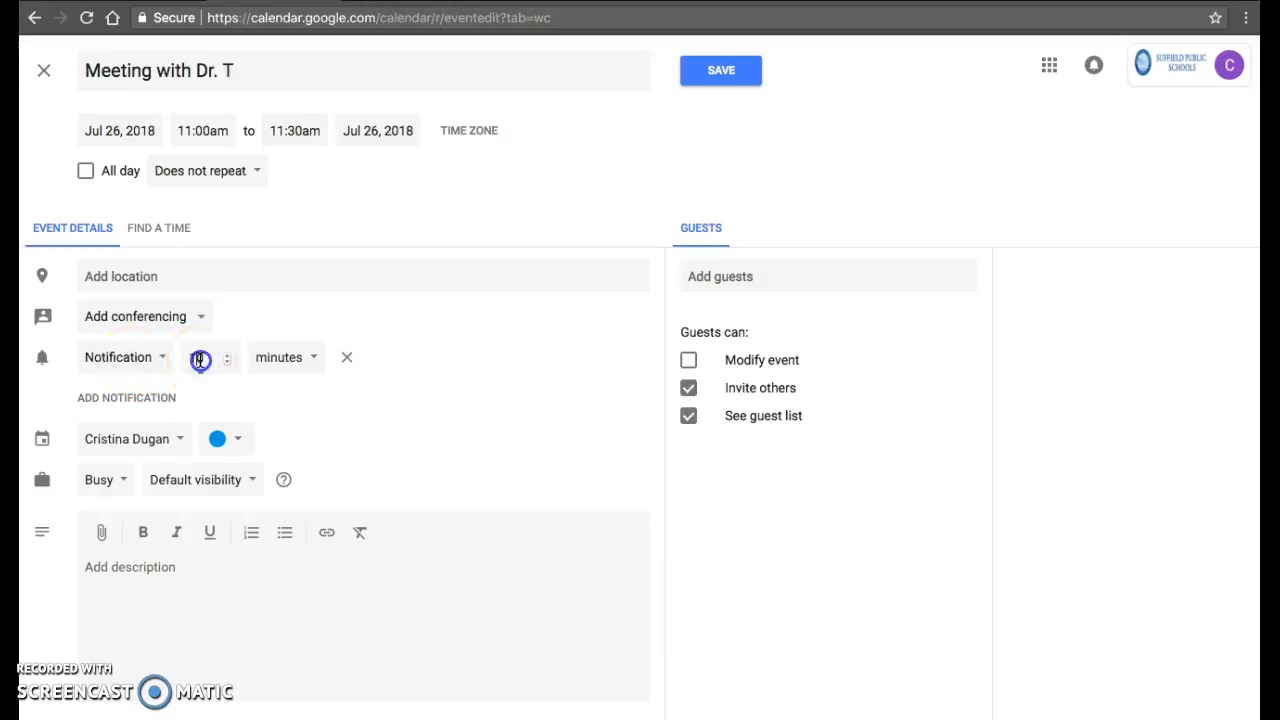
{"action": "double_click", "coordinate": [200, 360]}
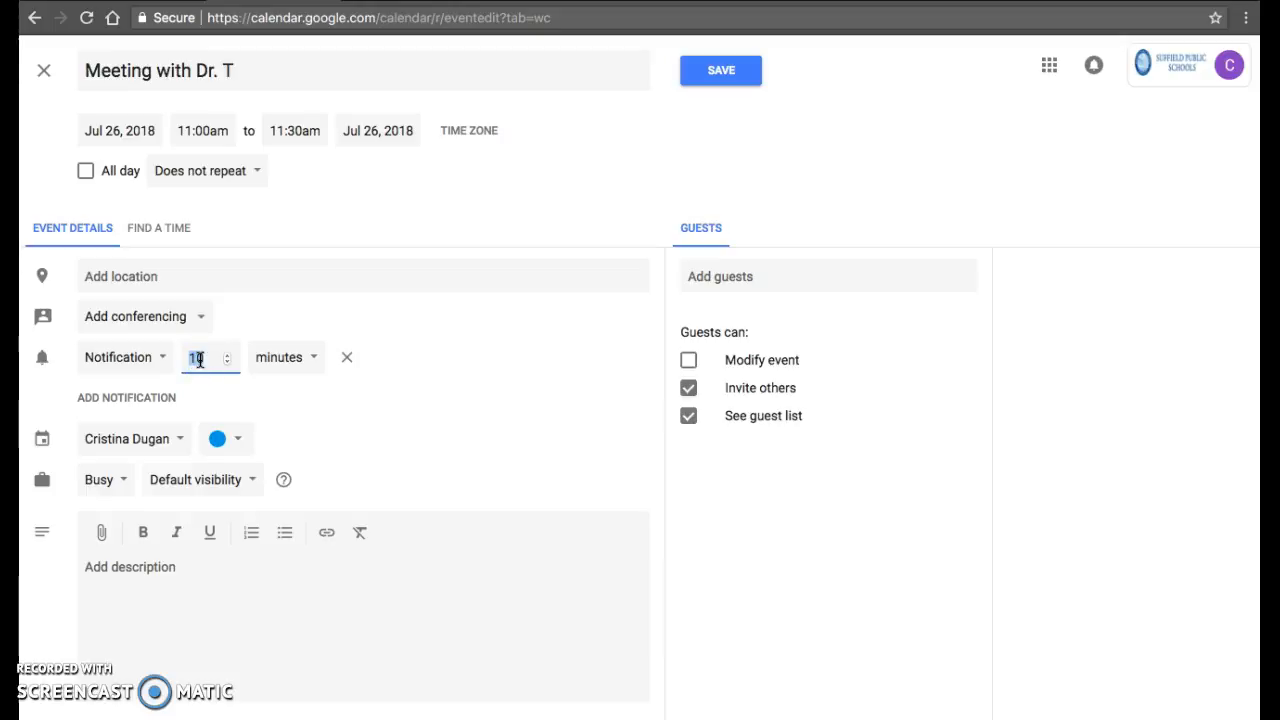
{"action": "left_click", "coordinate": [272, 358]}
{"action": "left_click", "coordinate": [257, 398]}
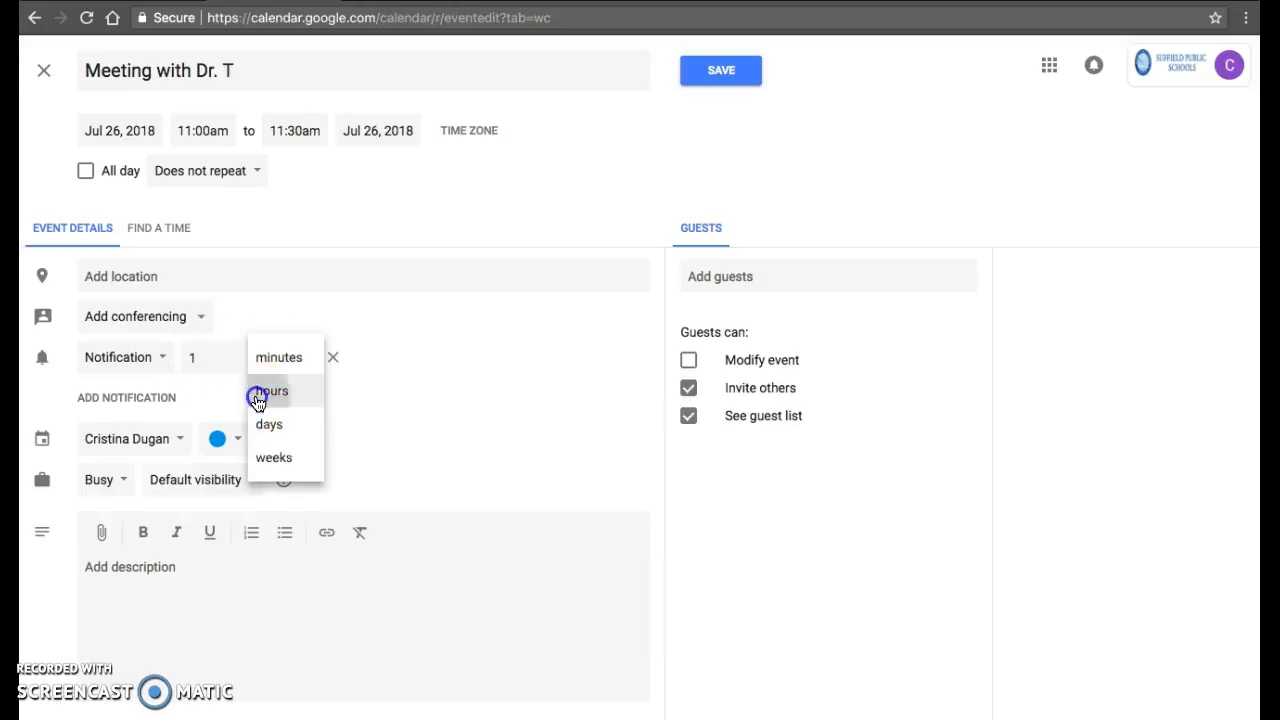
Keep the event's notification unit as hours and its availability set to Busy
{"action": "left_click", "coordinate": [206, 386]}
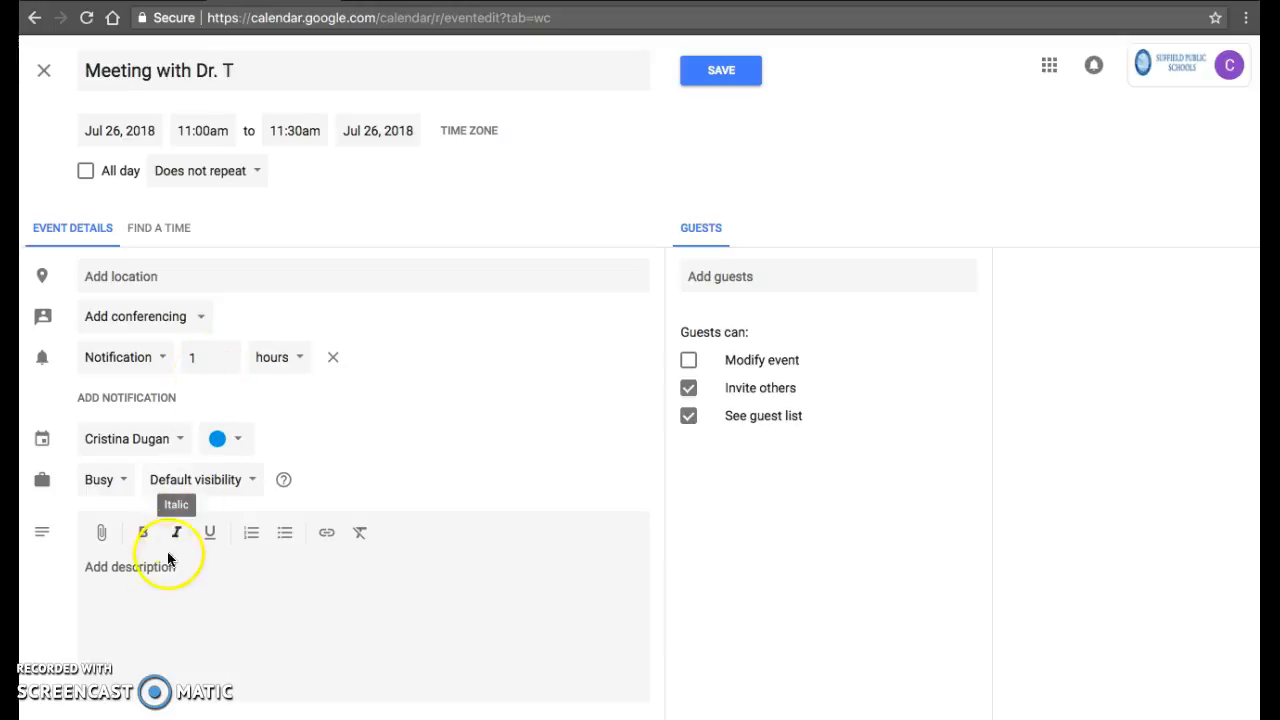
{"action": "left_click", "coordinate": [104, 496]}
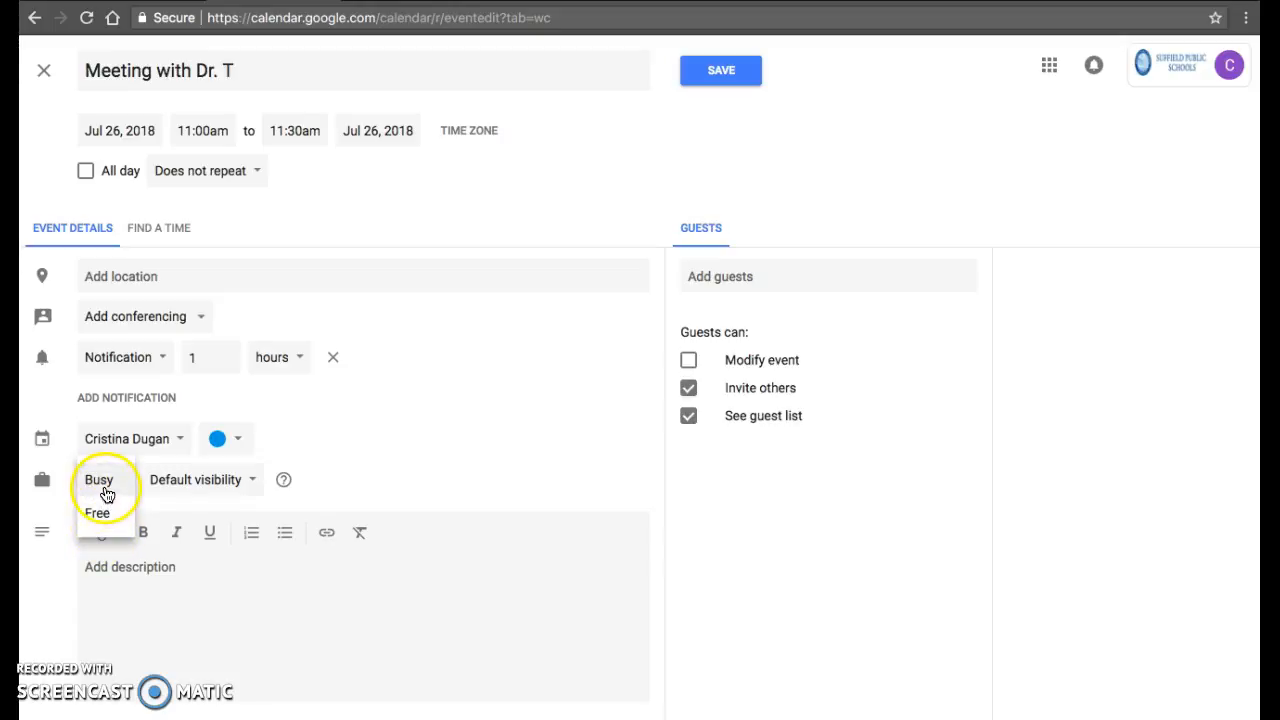
{"action": "left_click", "coordinate": [106, 494]}
{"action": "left_click", "coordinate": [123, 572]}
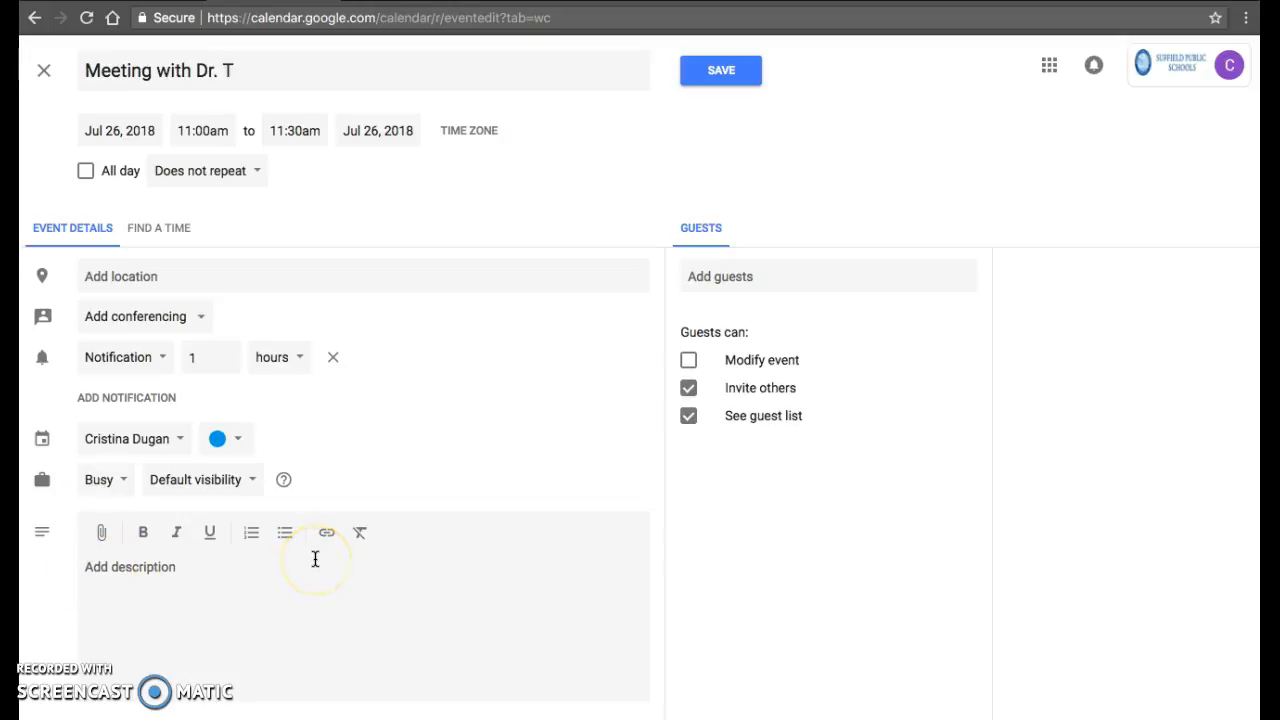
Remove the guests' permission to invite others to the July 26 meeting and save the event
{"action": "left_click", "coordinate": [718, 276]}
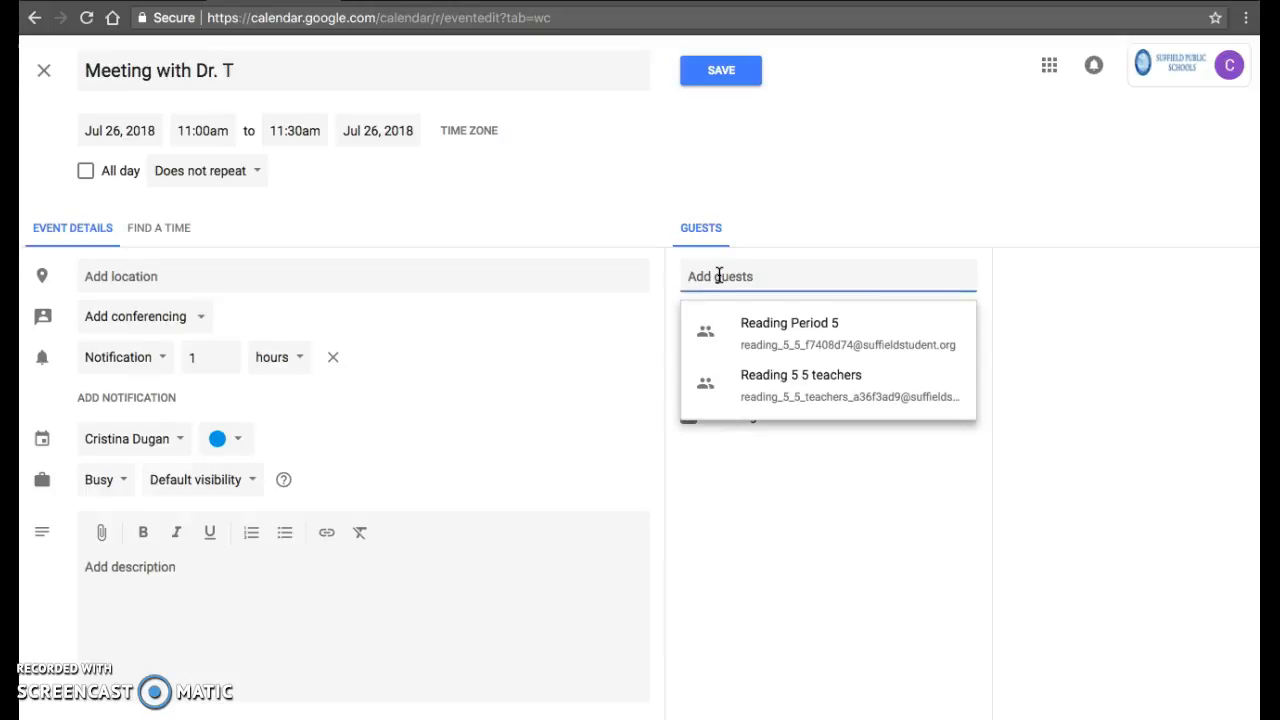
{"action": "left_click", "coordinate": [718, 478]}
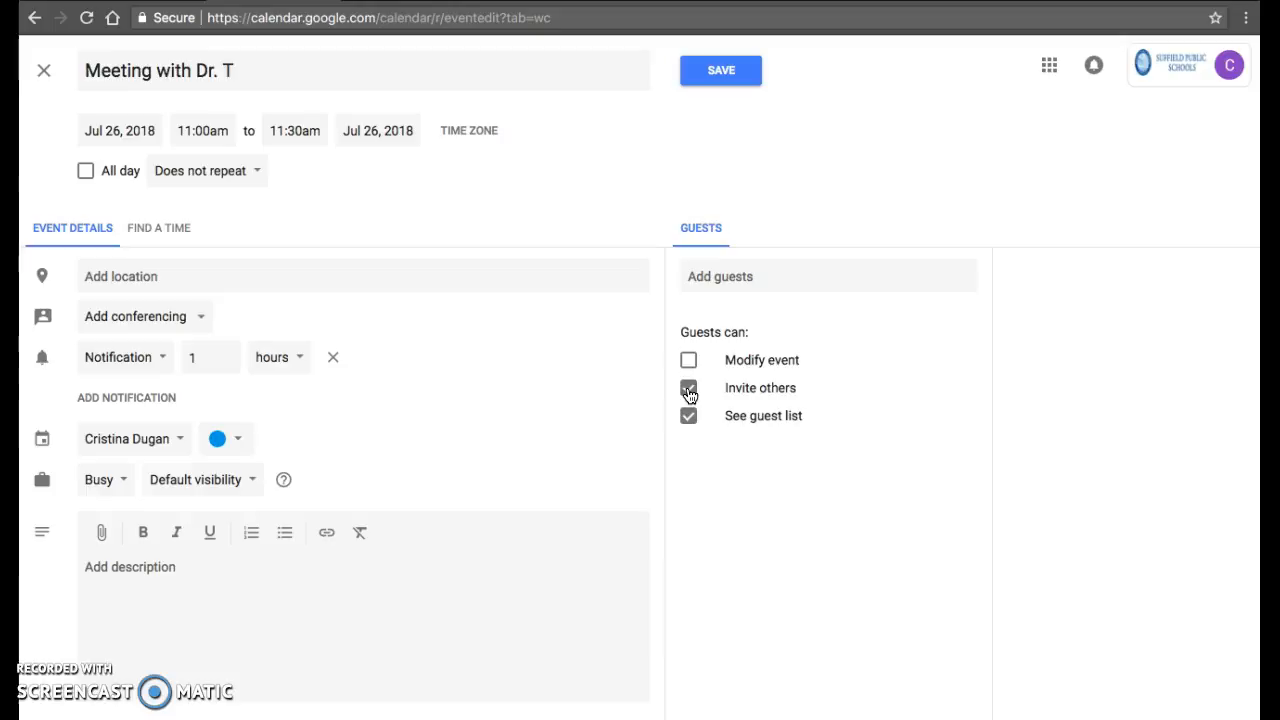
{"action": "left_click", "coordinate": [689, 393]}
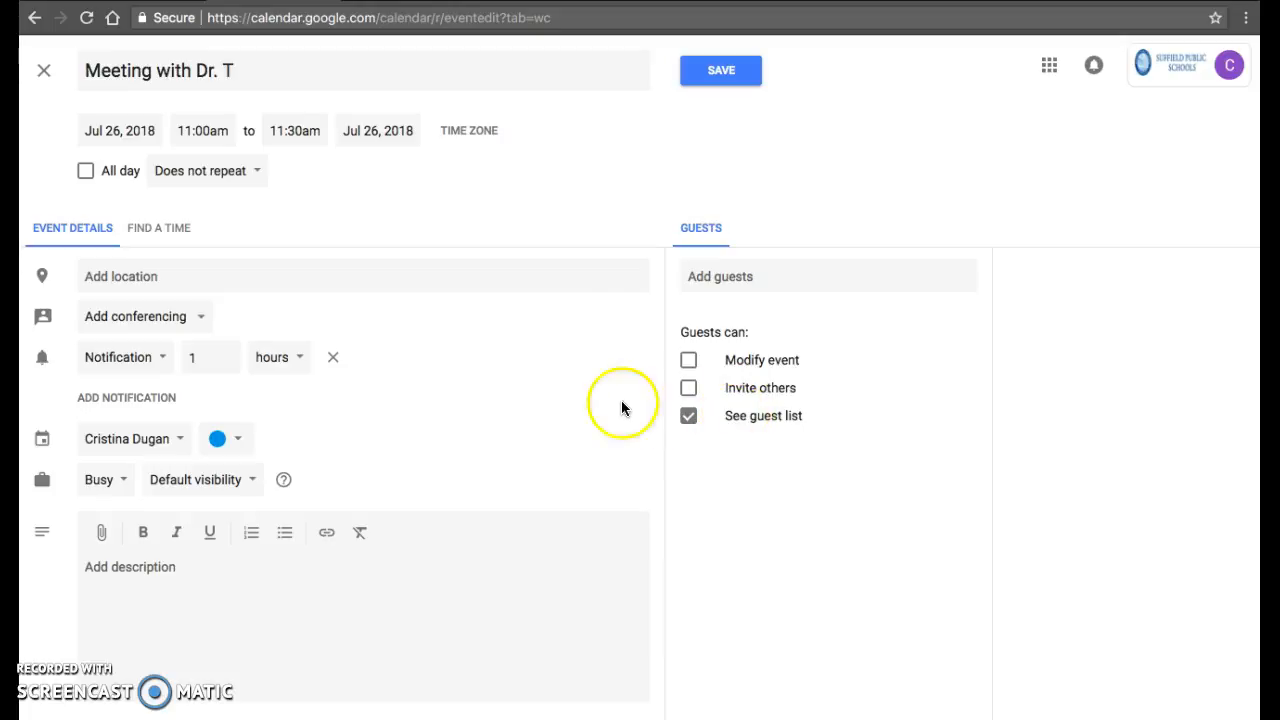
{"action": "left_click", "coordinate": [737, 67]}
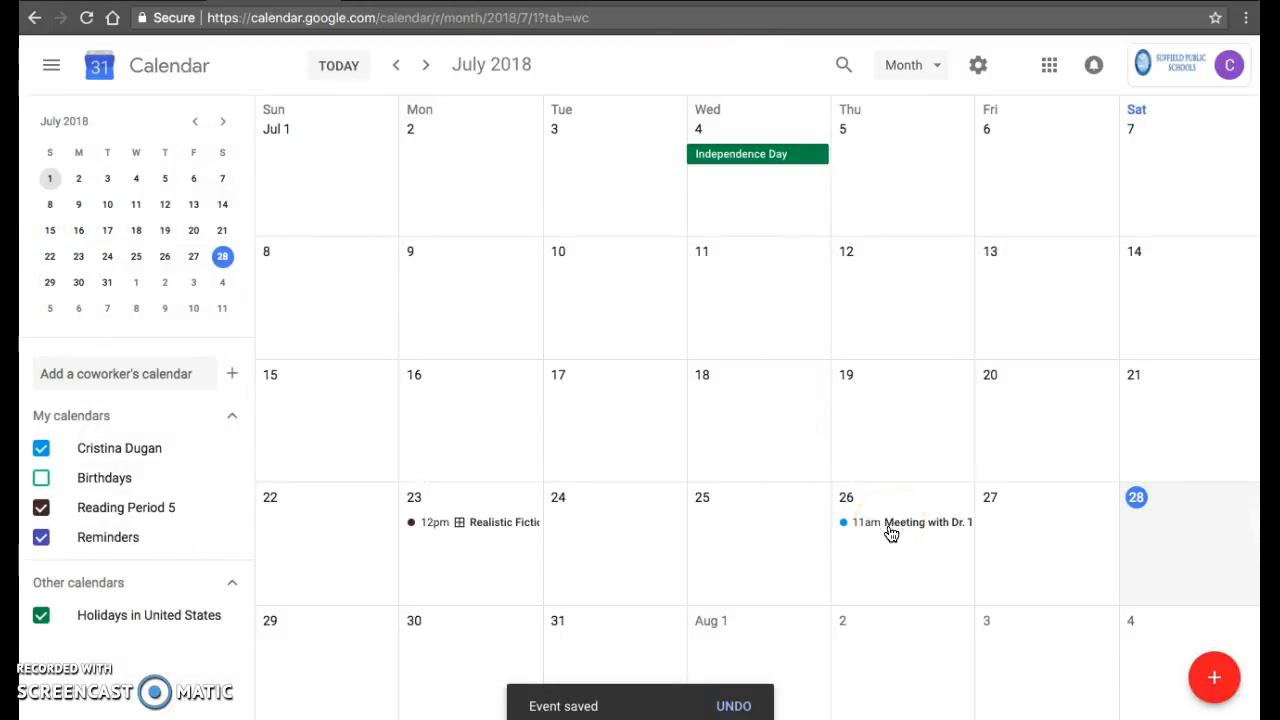
Start an out-of-office entry on July 25, 2018 and review its title, decline message and visibility options
{"action": "left_click", "coordinate": [743, 543]}
{"action": "left_click", "coordinate": [1001, 521]}
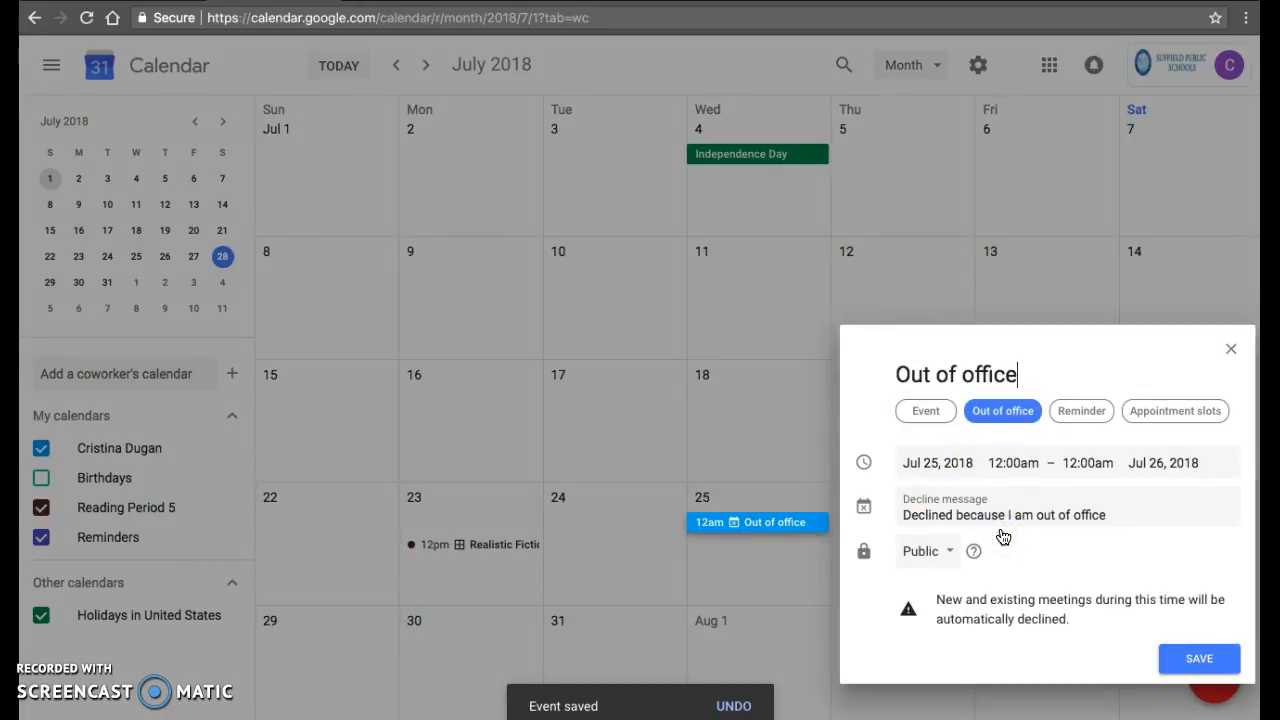
{"action": "triple_click", "coordinate": [930, 376]}
{"action": "left_click", "coordinate": [1021, 379]}
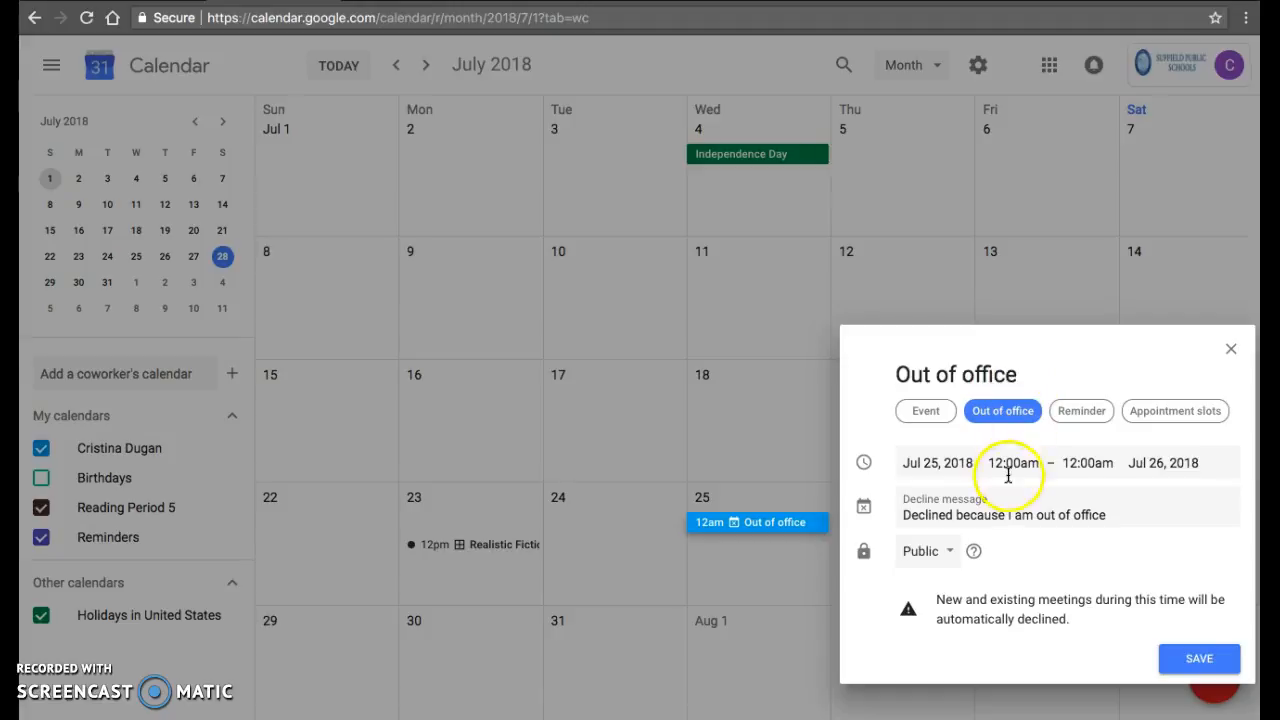
{"action": "left_click", "coordinate": [968, 506]}
{"action": "triple_click", "coordinate": [961, 506]}
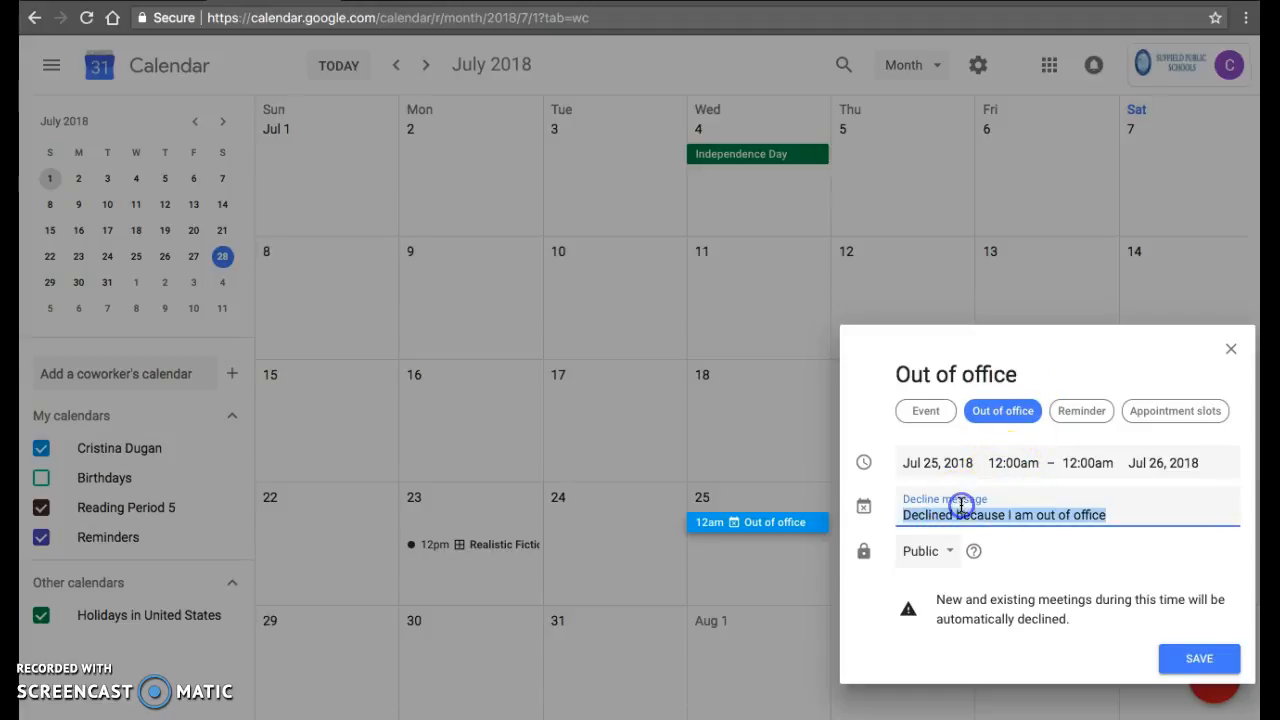
{"action": "left_click", "coordinate": [916, 552]}
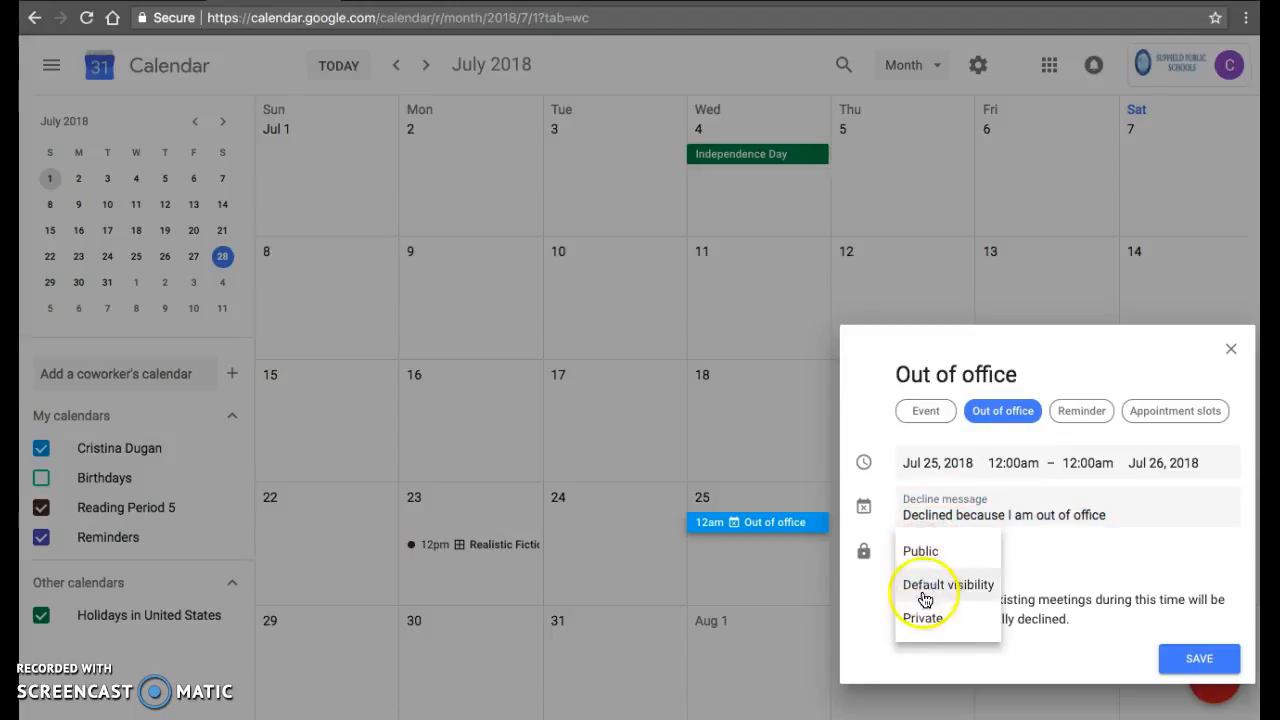
{"action": "left_click", "coordinate": [1089, 573]}
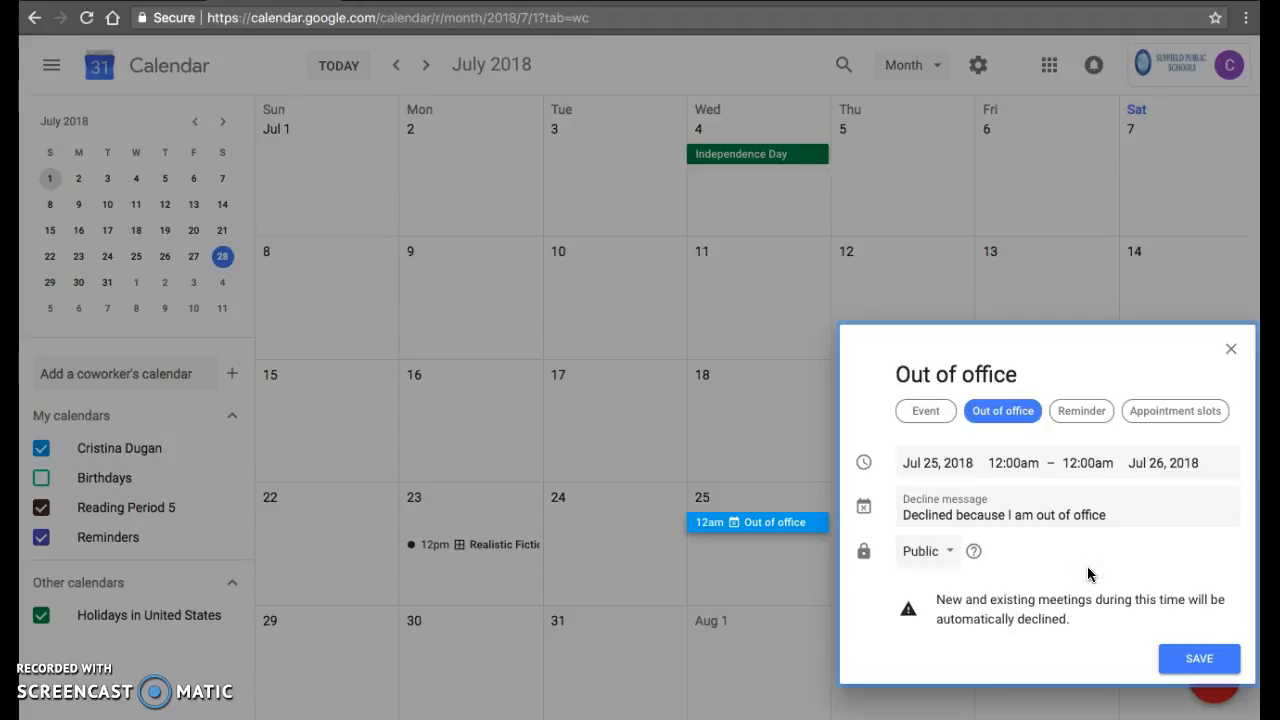
Switch the July 25 entry to a reminder and title it "Meet with" followed by the contact's first name
{"action": "left_click", "coordinate": [1081, 410]}
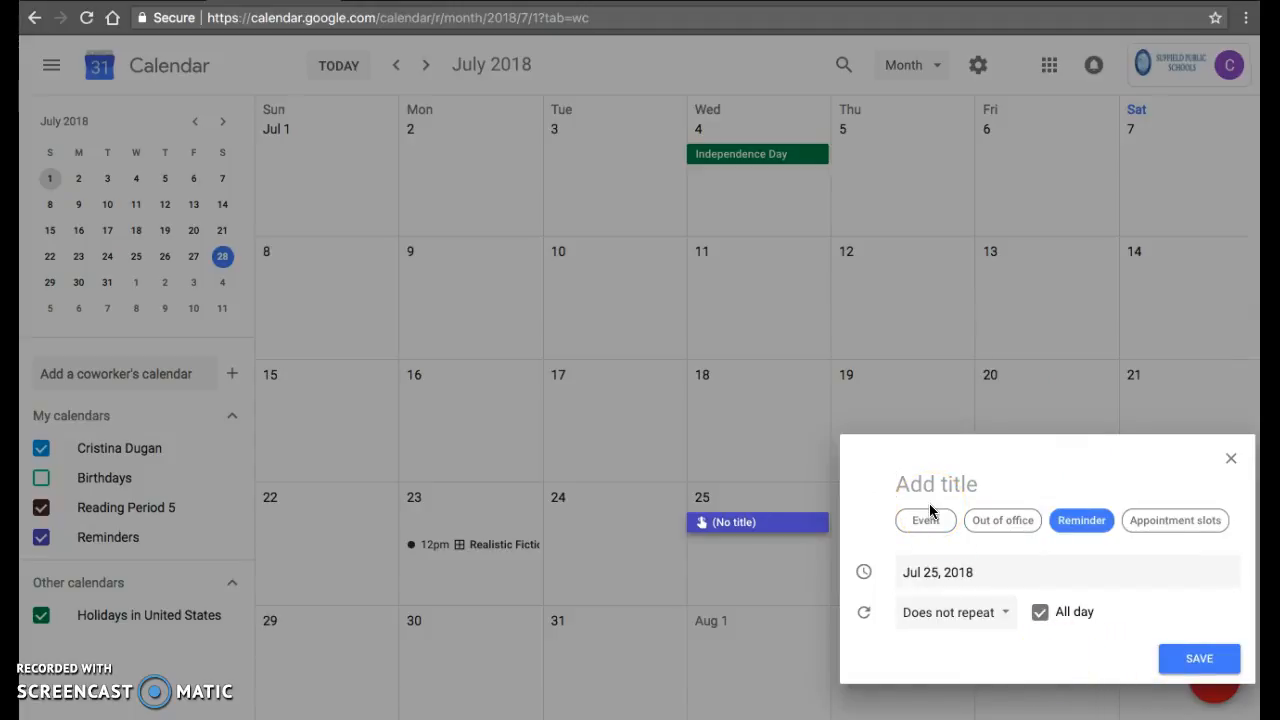
{"action": "type", "text": "Meet "}
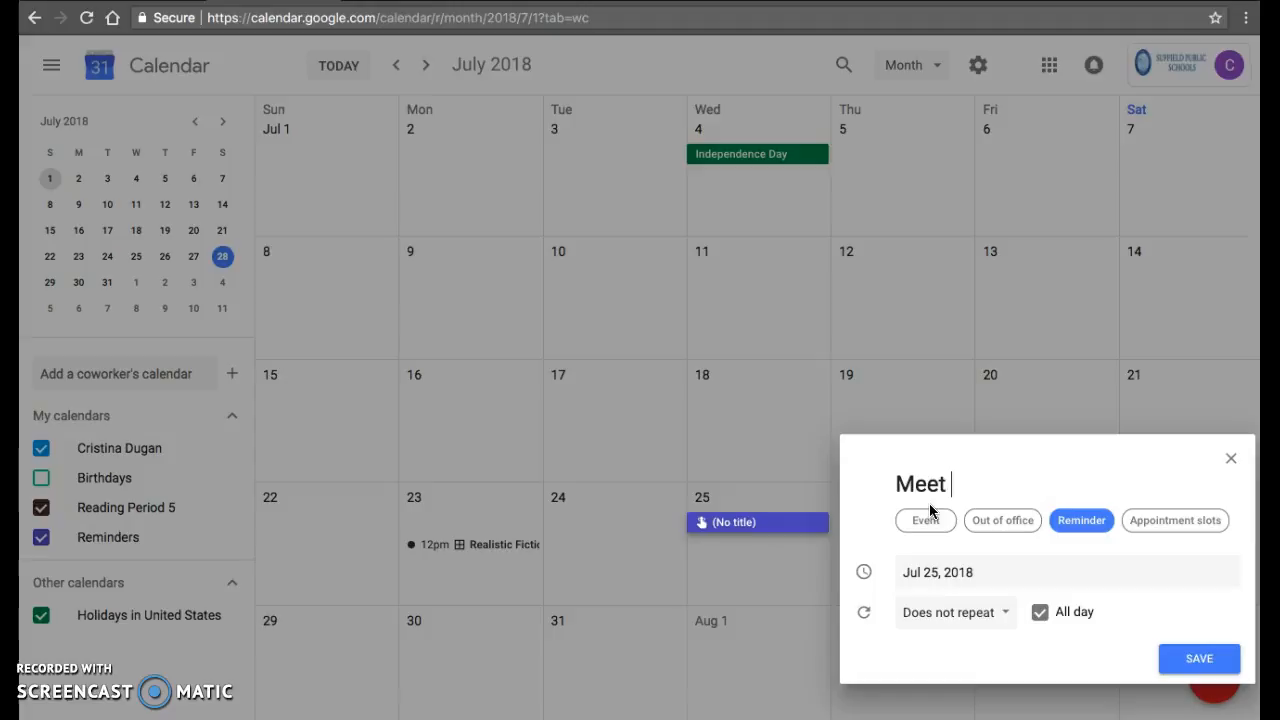
{"action": "type", "text": "with Sam"}
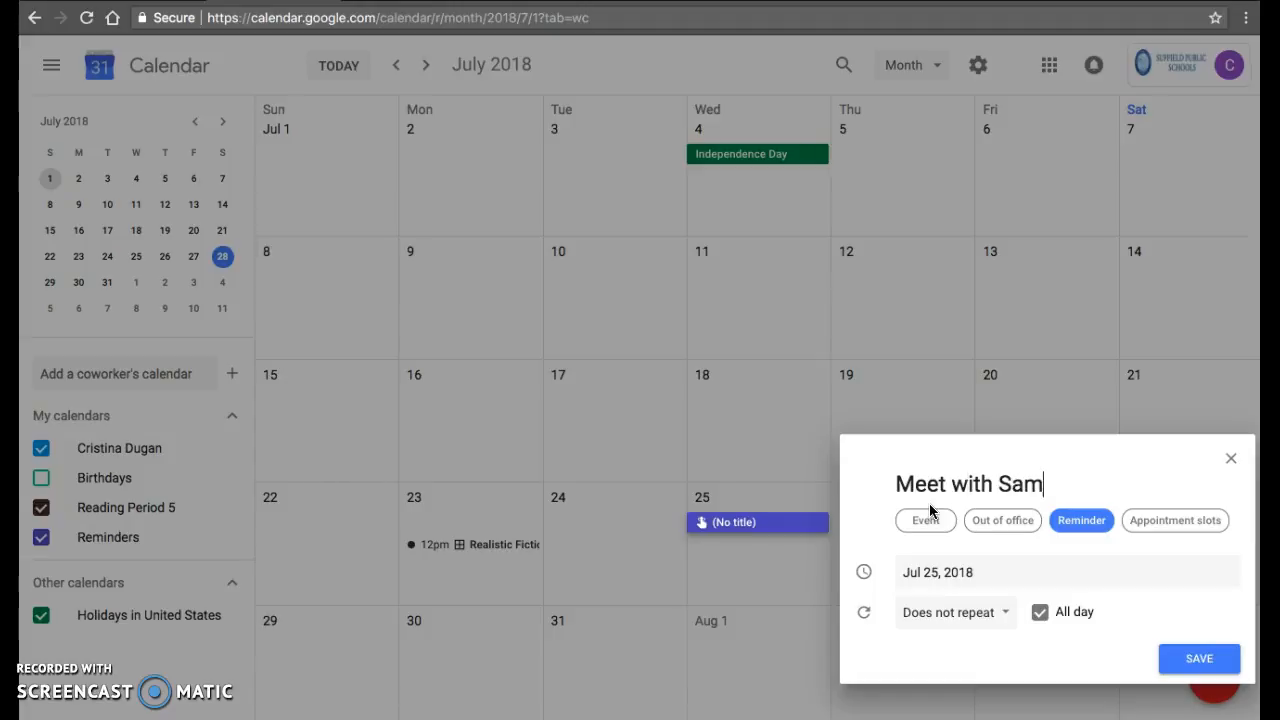
Make the July 25 reminder timed instead of all-day and set its time to 7:00am
{"action": "left_click", "coordinate": [928, 577]}
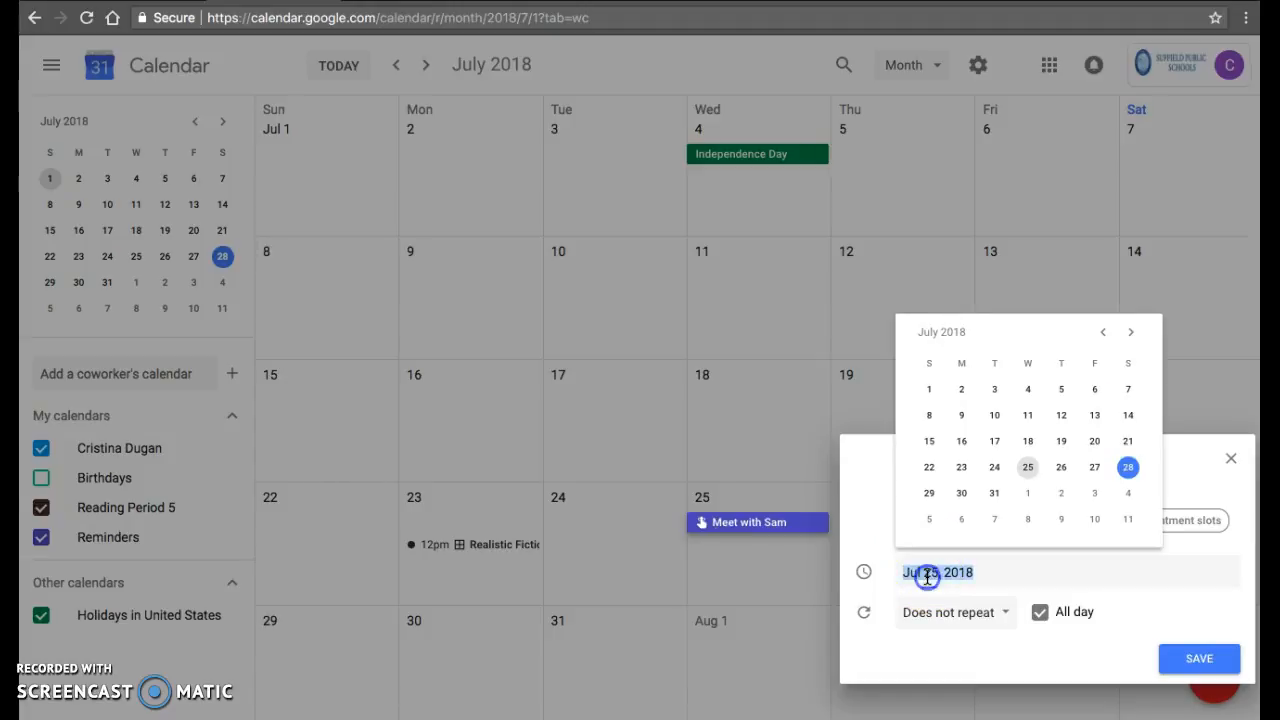
{"action": "left_click", "coordinate": [1041, 612]}
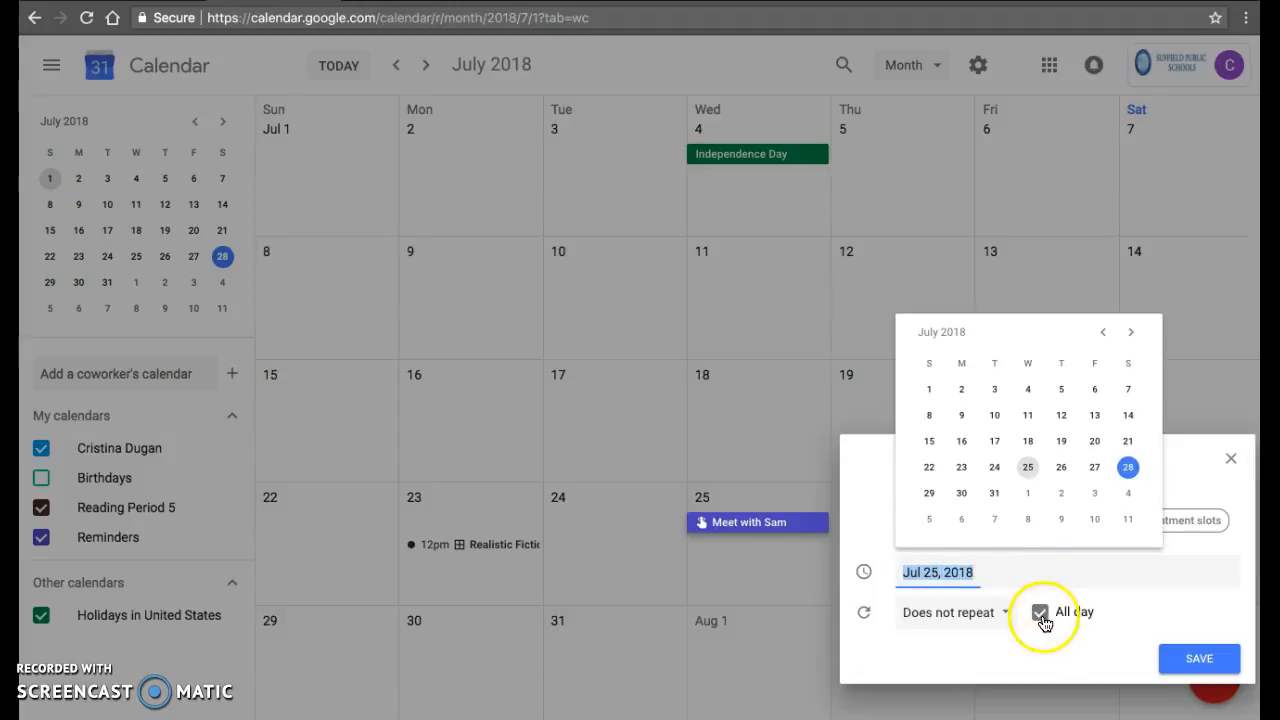
{"action": "left_click", "coordinate": [1017, 572]}
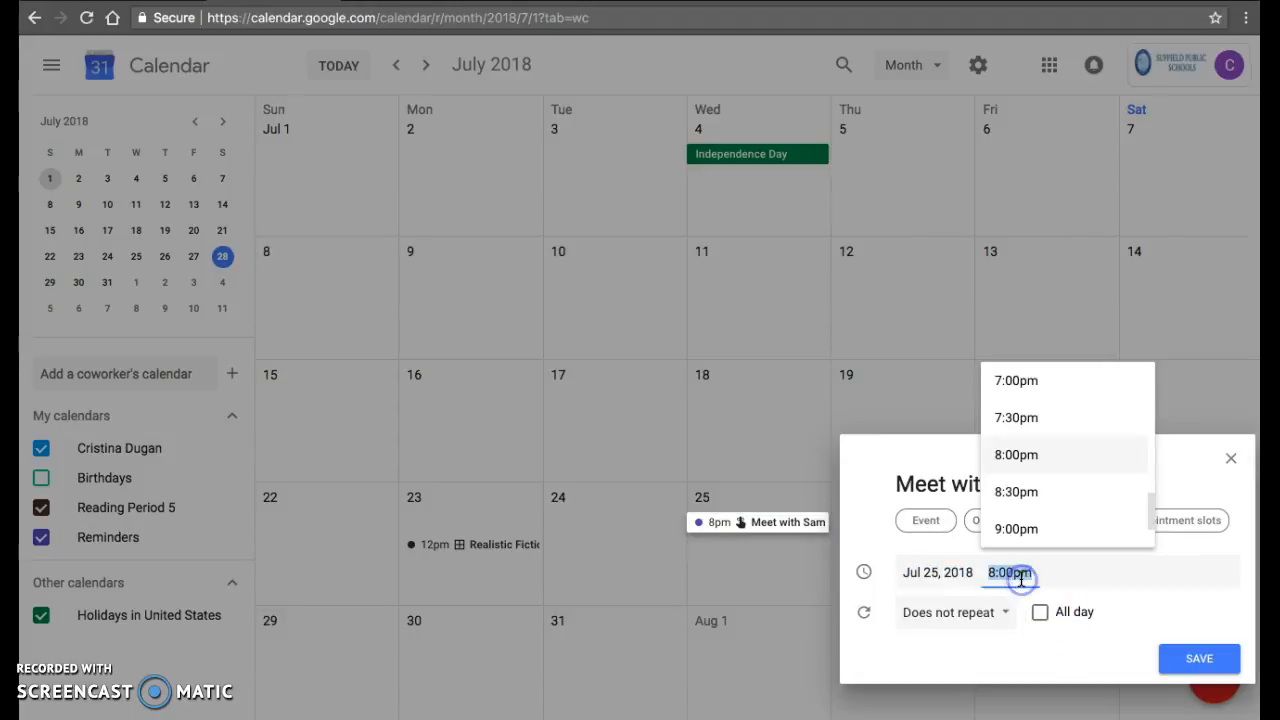
{"action": "scroll", "coordinate": [1043, 432], "scroll_direction": "up", "scroll_amount": 6}
{"action": "scroll", "coordinate": [1043, 432], "scroll_direction": "down", "scroll_amount": 5}
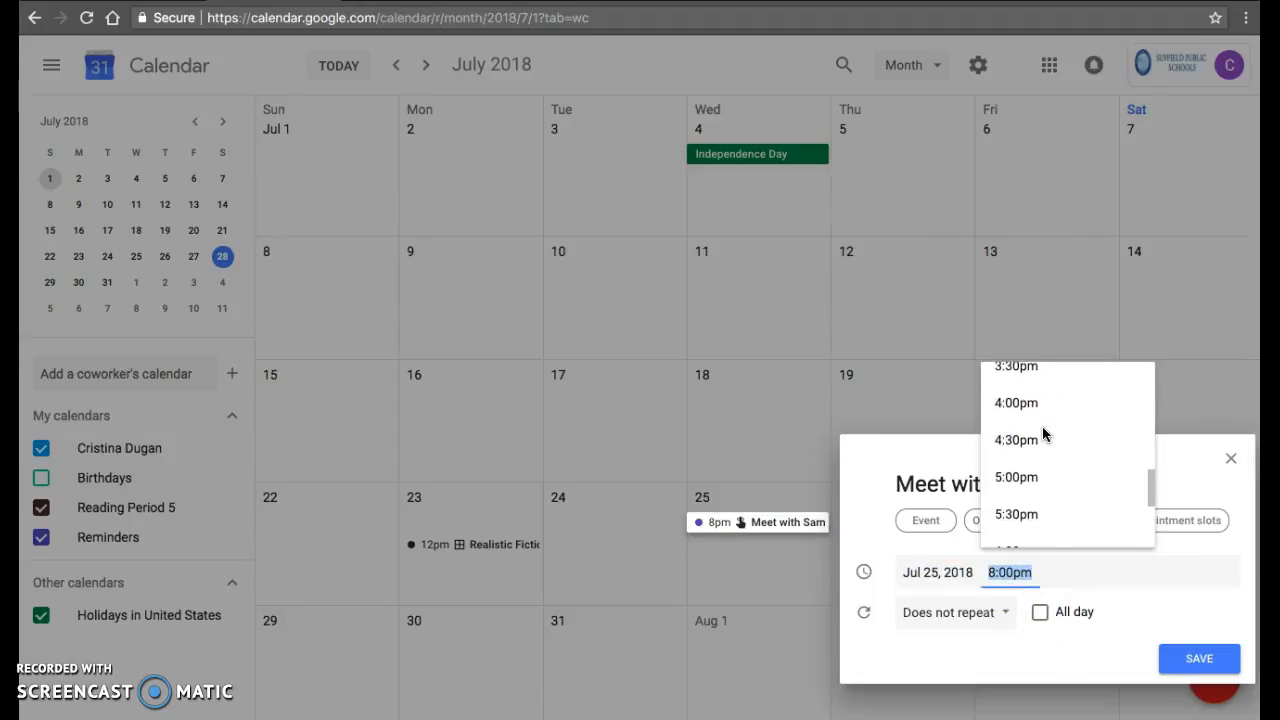
{"action": "scroll", "coordinate": [1043, 432], "scroll_direction": "down", "scroll_amount": 1}
{"action": "scroll", "coordinate": [1043, 432], "scroll_direction": "up", "scroll_amount": 6}
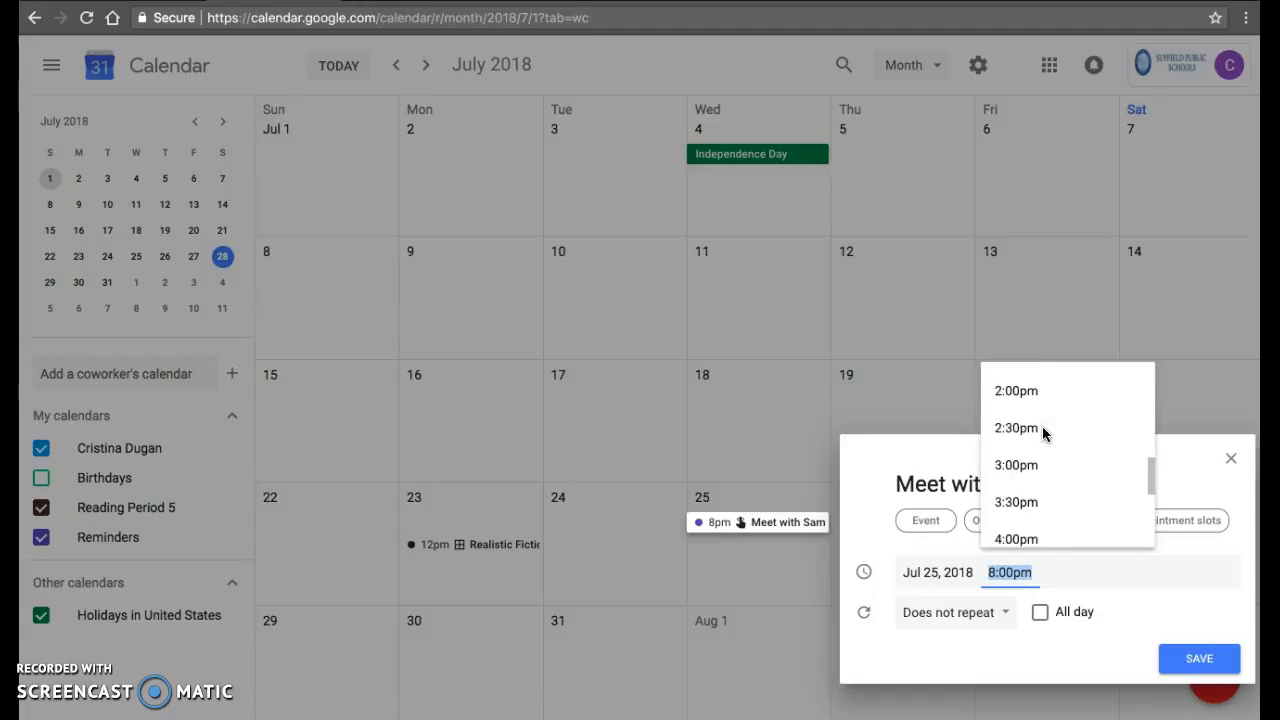
{"action": "scroll", "coordinate": [1043, 432], "scroll_direction": "up", "scroll_amount": 4}
{"action": "left_click", "coordinate": [1016, 410]}
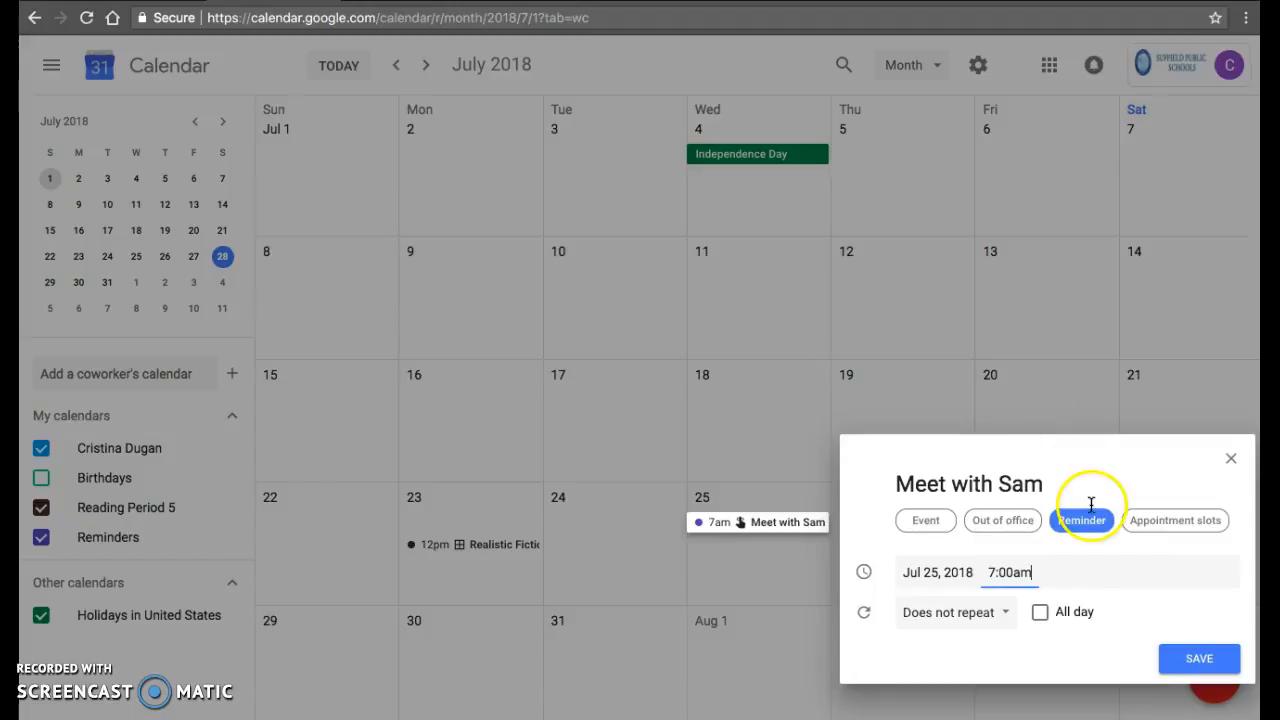
Review the reminder's repeat options without changing them, and switch the entry type to Event
{"action": "left_click", "coordinate": [968, 624]}
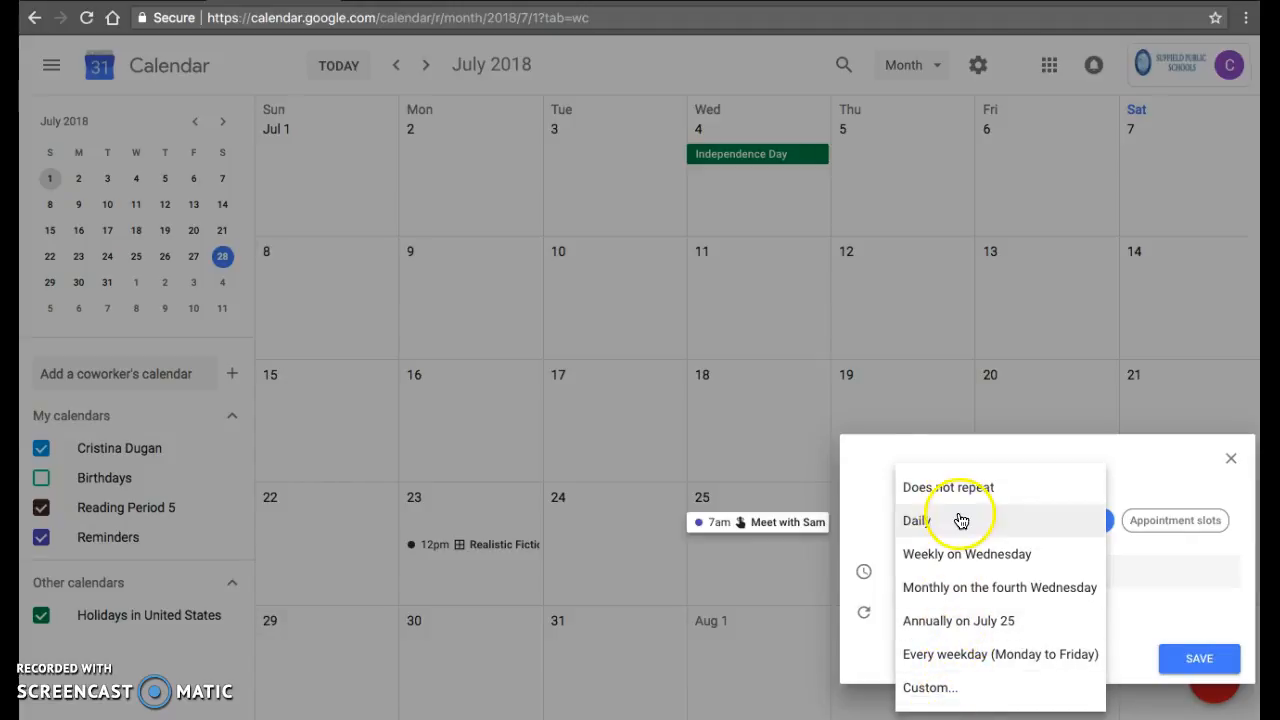
{"action": "left_click", "coordinate": [887, 556]}
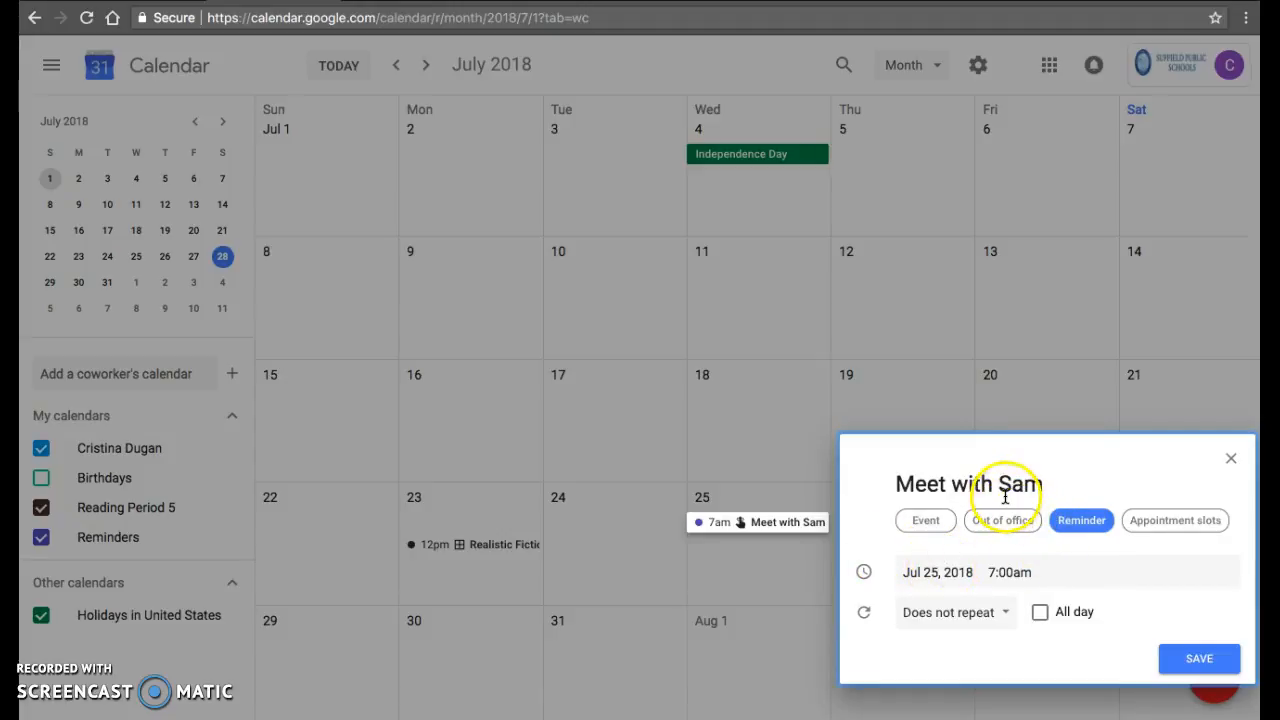
{"action": "left_click", "coordinate": [926, 527]}
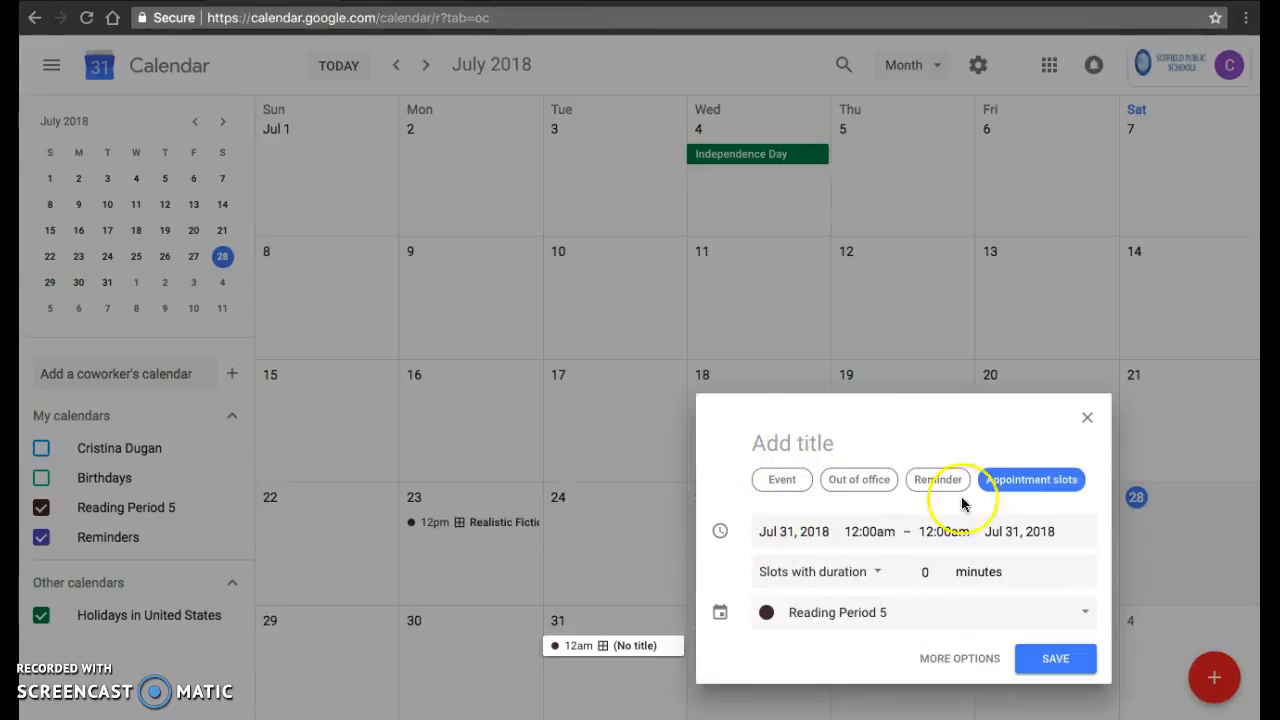
Title the July 31 appointment slots entry "Reading Conference #1"
{"action": "left_click", "coordinate": [789, 441]}
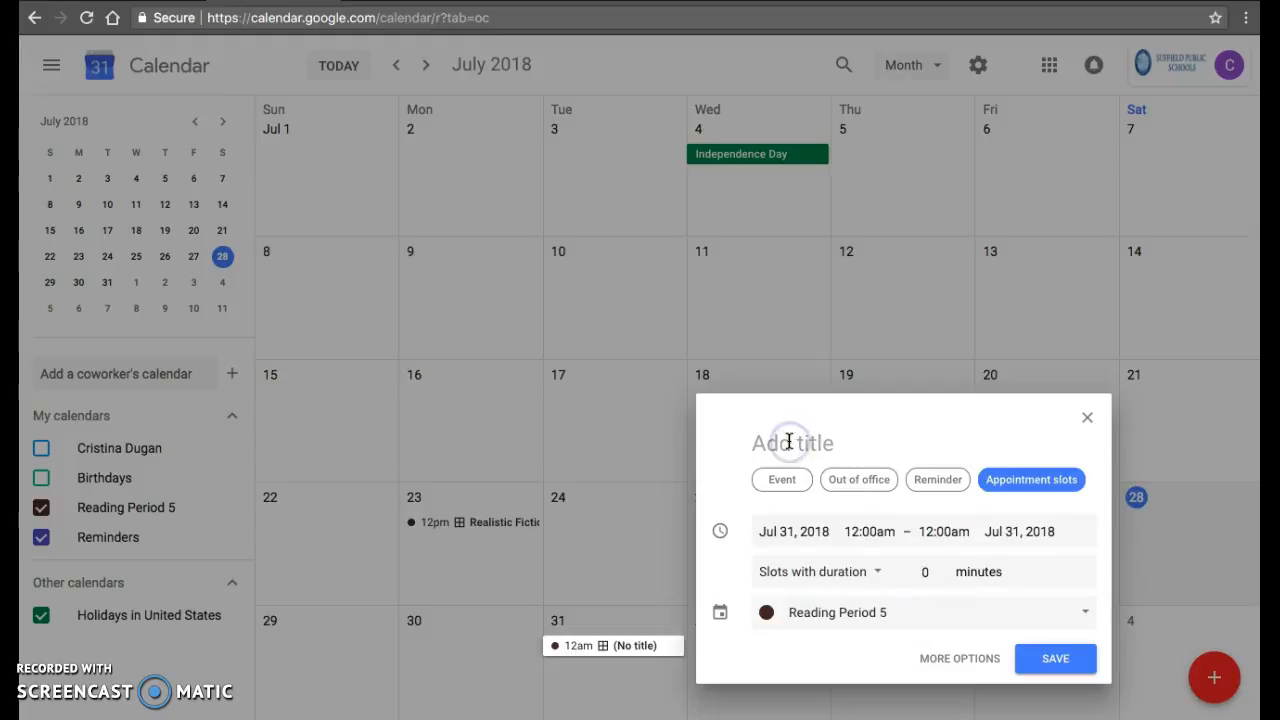
{"action": "type", "text": "Reading Conf"}
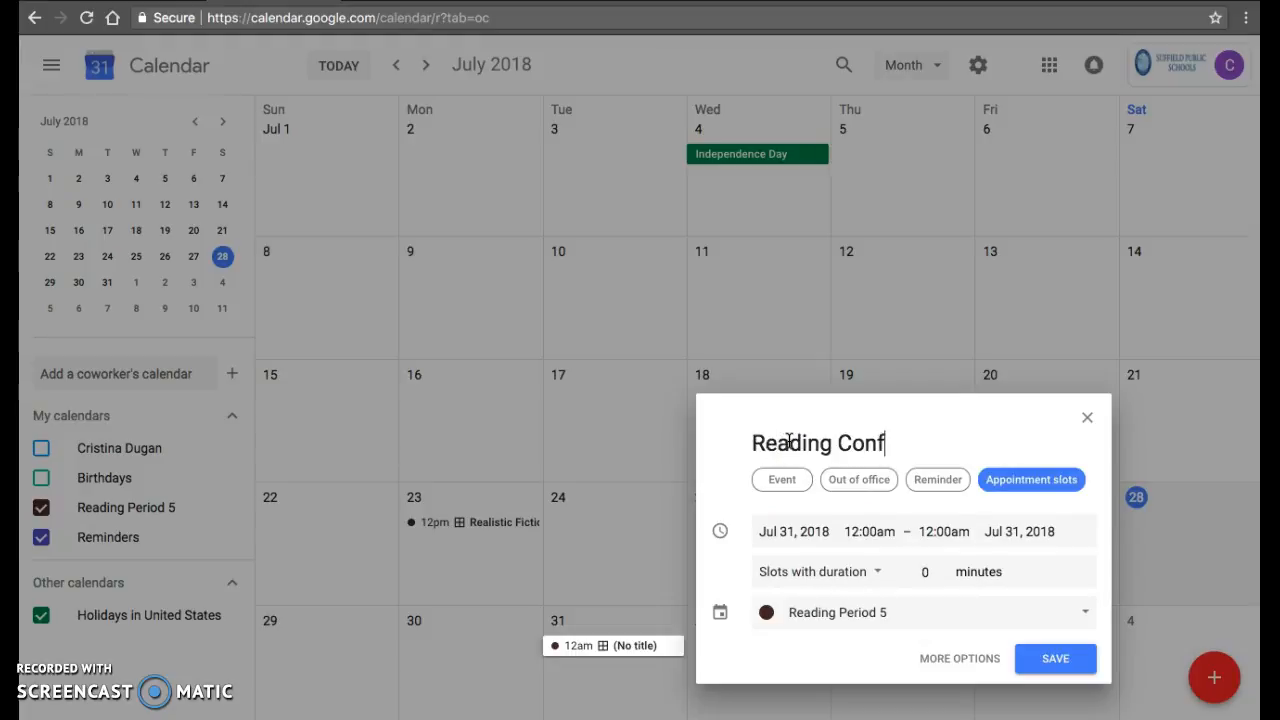
{"action": "type", "text": "erence #1"}
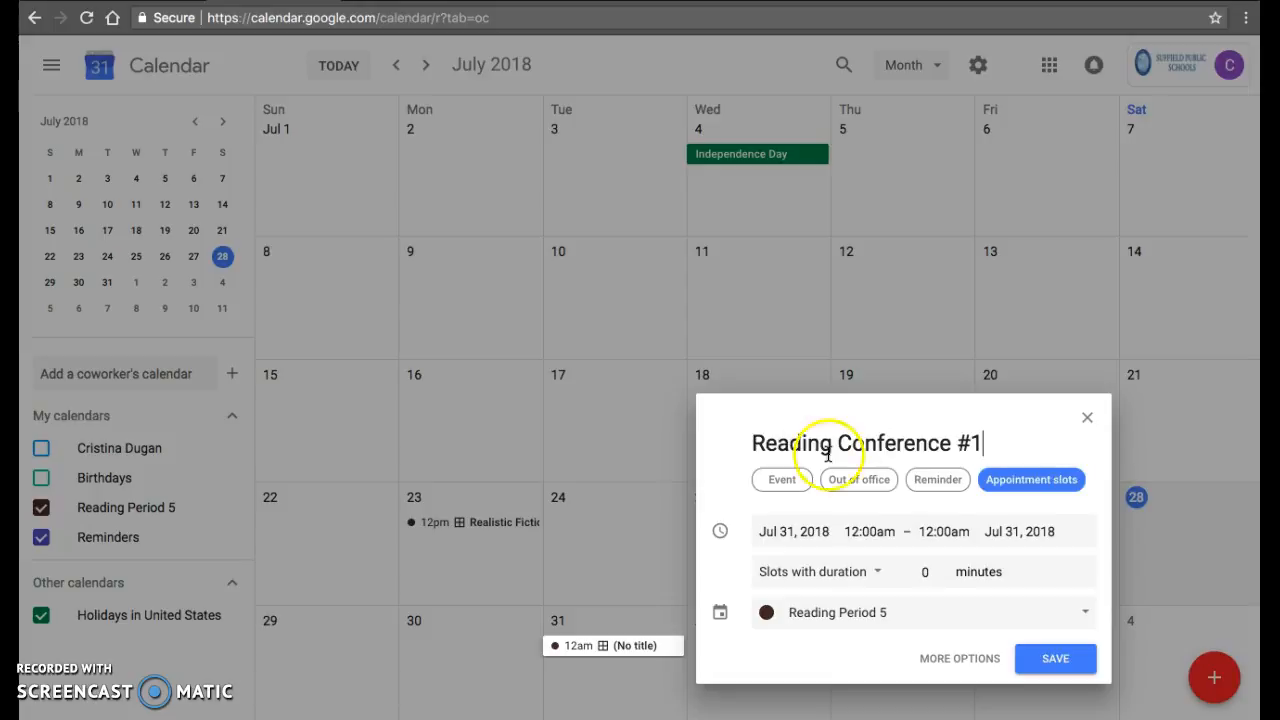
Schedule the July 31 appointment slots from 12:00pm to 1:30pm with a slot duration of 15 minutes
{"action": "left_click", "coordinate": [862, 531]}
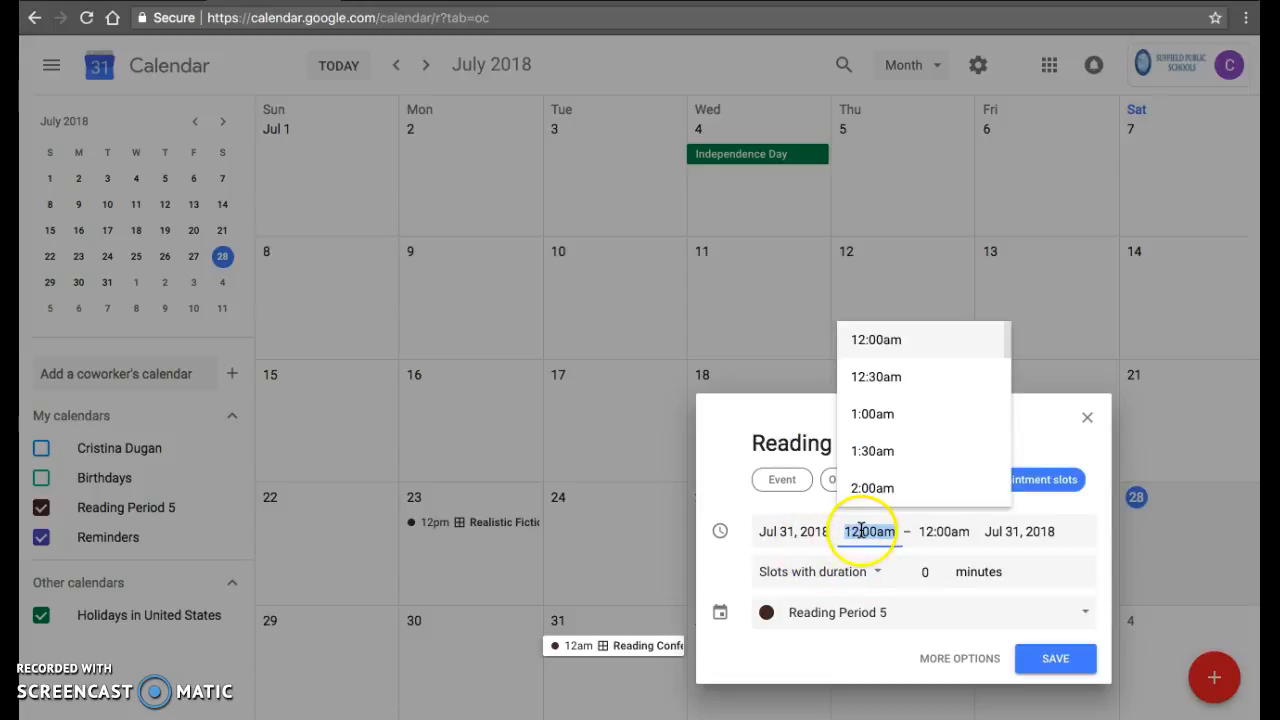
{"action": "scroll", "coordinate": [871, 495], "scroll_direction": "down", "scroll_amount": 3}
{"action": "scroll", "coordinate": [870, 490], "scroll_direction": "down", "scroll_amount": 8}
{"action": "left_click", "coordinate": [874, 414]}
{"action": "left_click", "coordinate": [940, 530]}
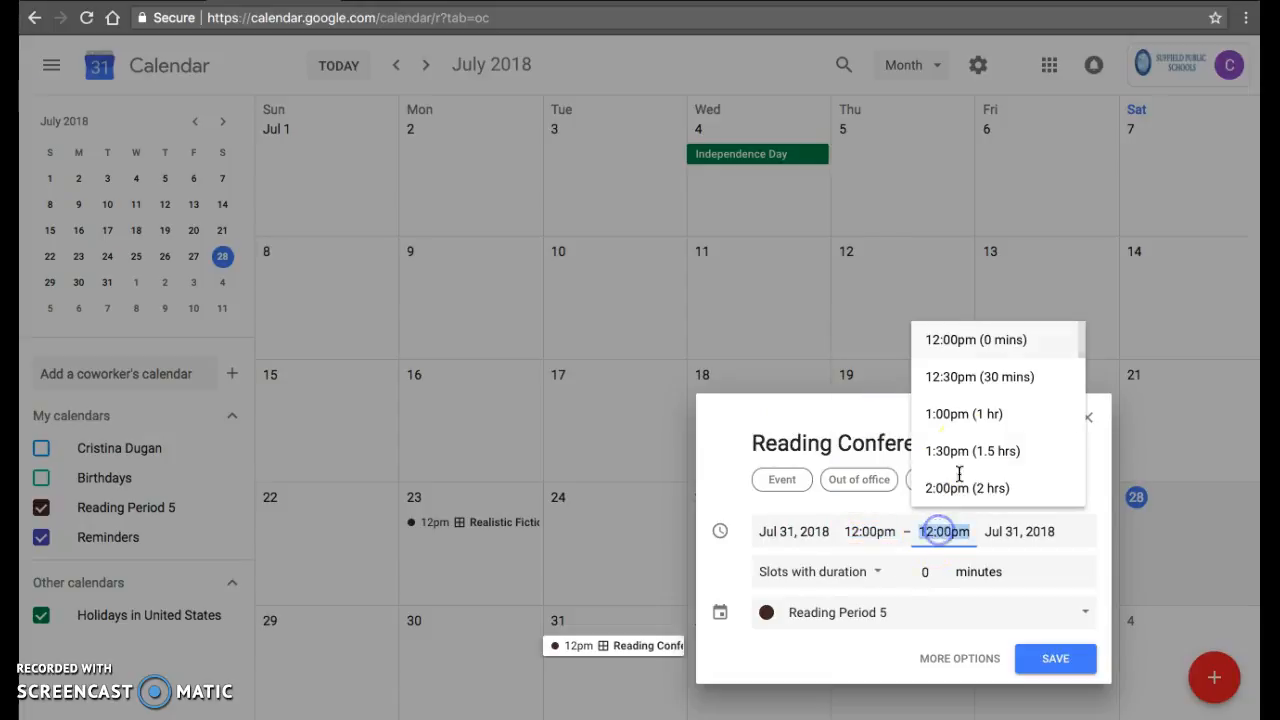
{"action": "left_click", "coordinate": [968, 451]}
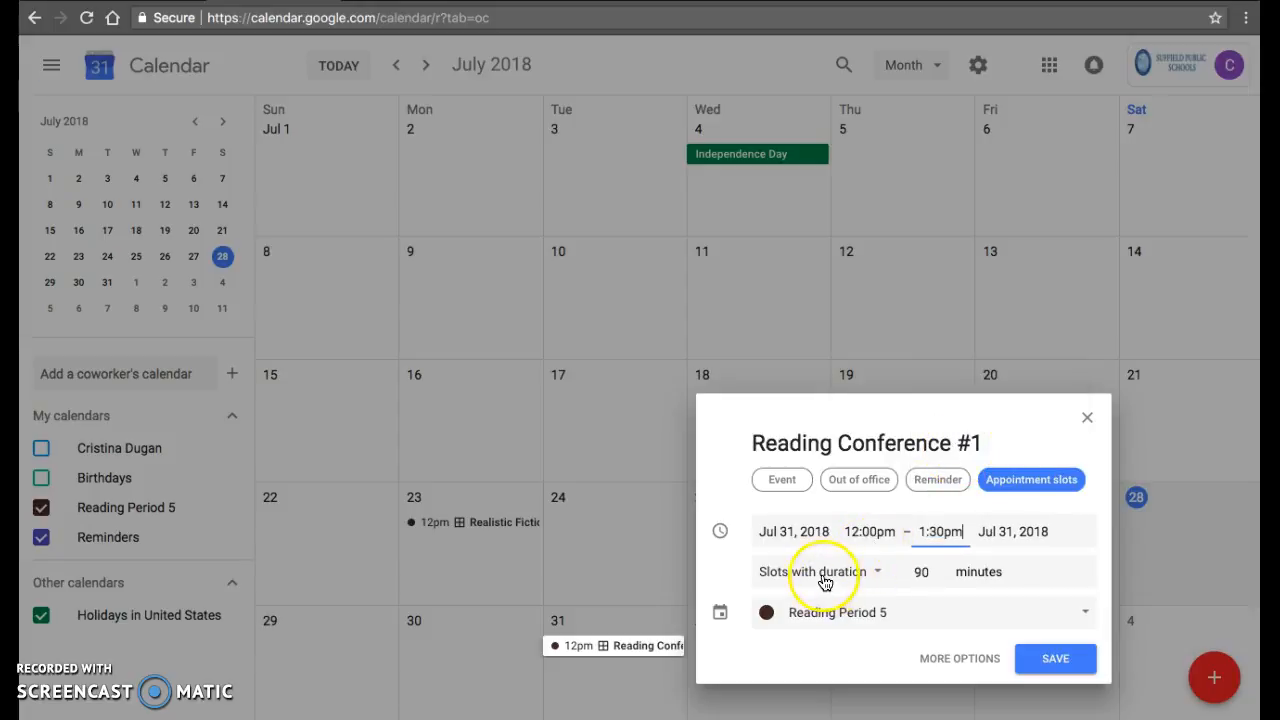
{"action": "left_click", "coordinate": [921, 571]}
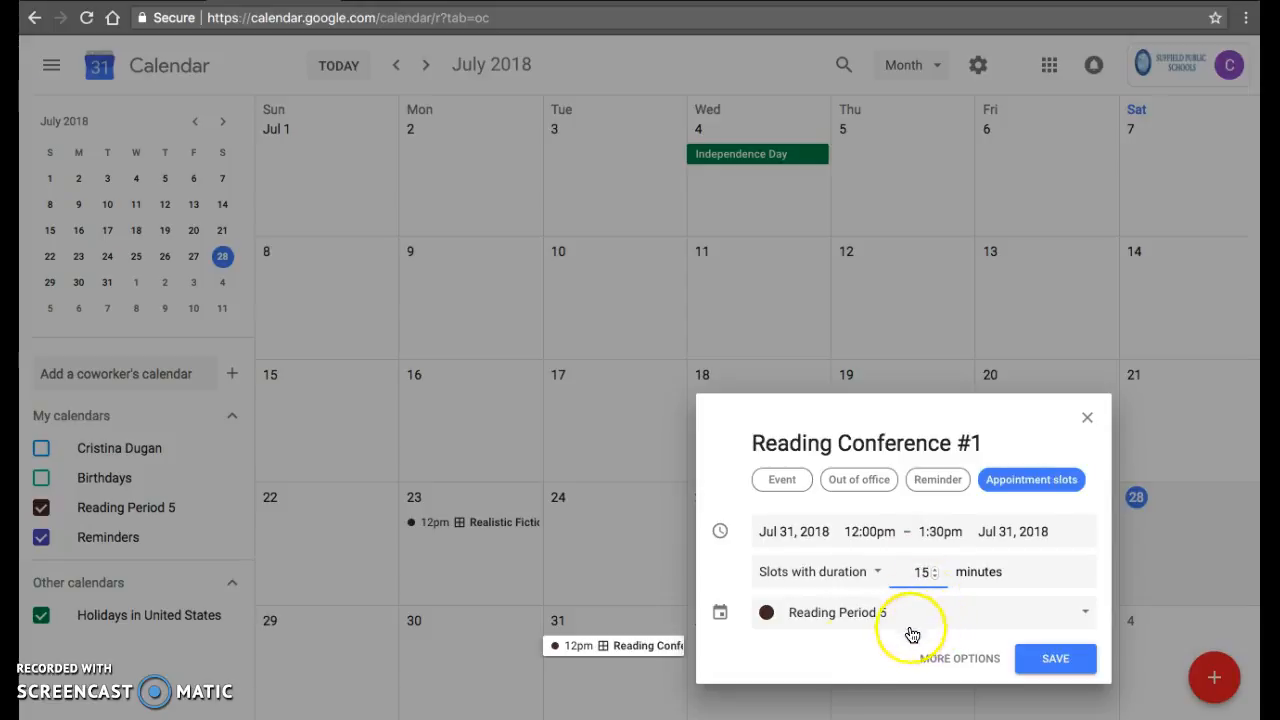
{"action": "left_click", "coordinate": [832, 642]}
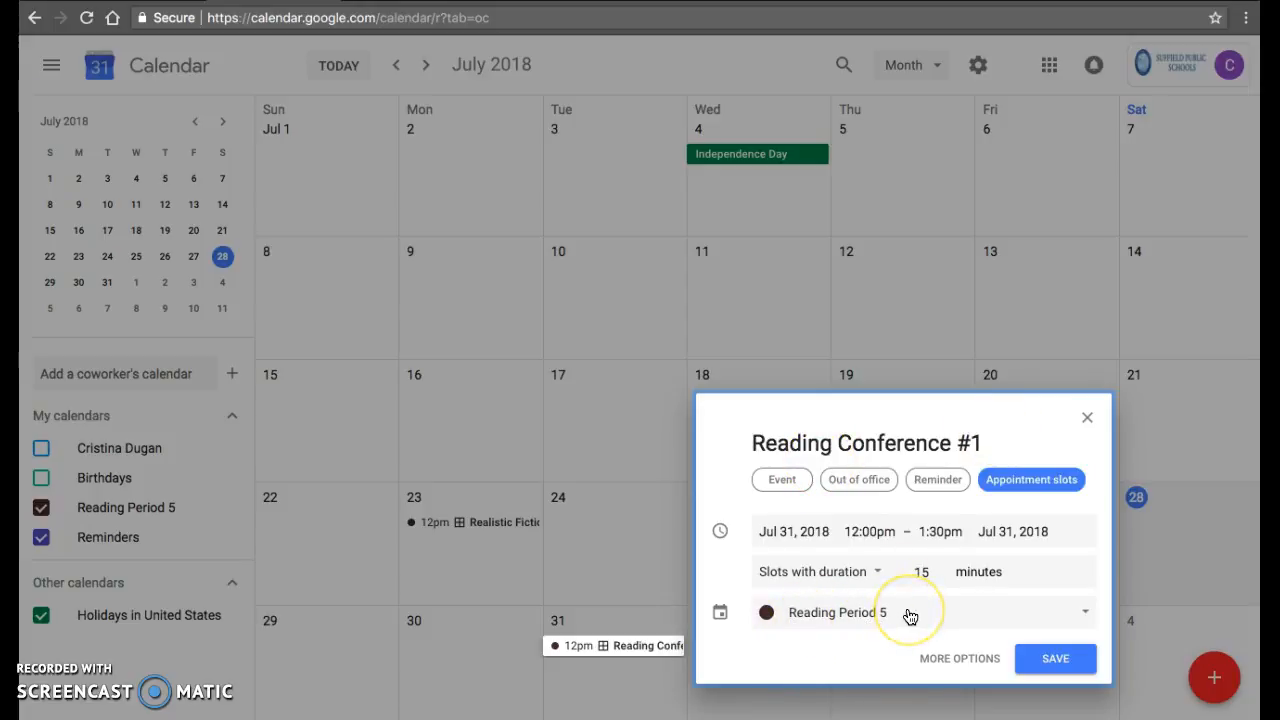
Open the full options of "Reading Conference #1" and review its repeat options without changing them
{"action": "left_click", "coordinate": [957, 660]}
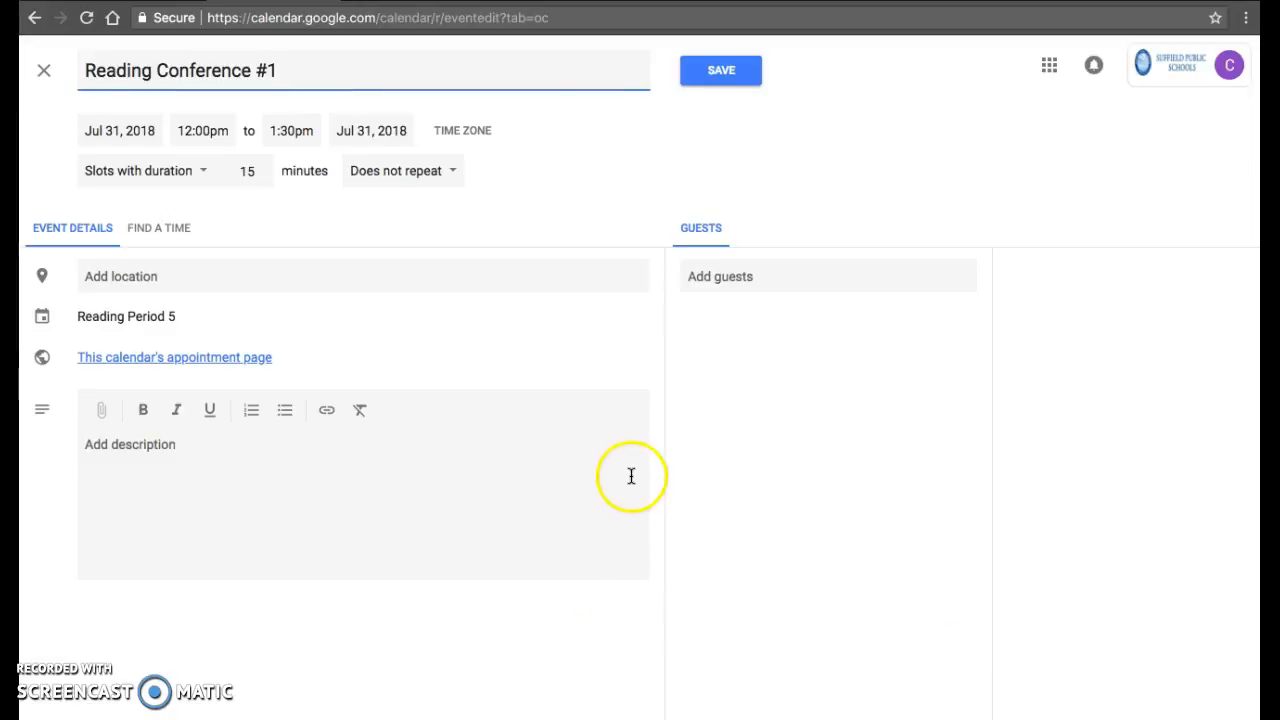
{"action": "left_click", "coordinate": [408, 178]}
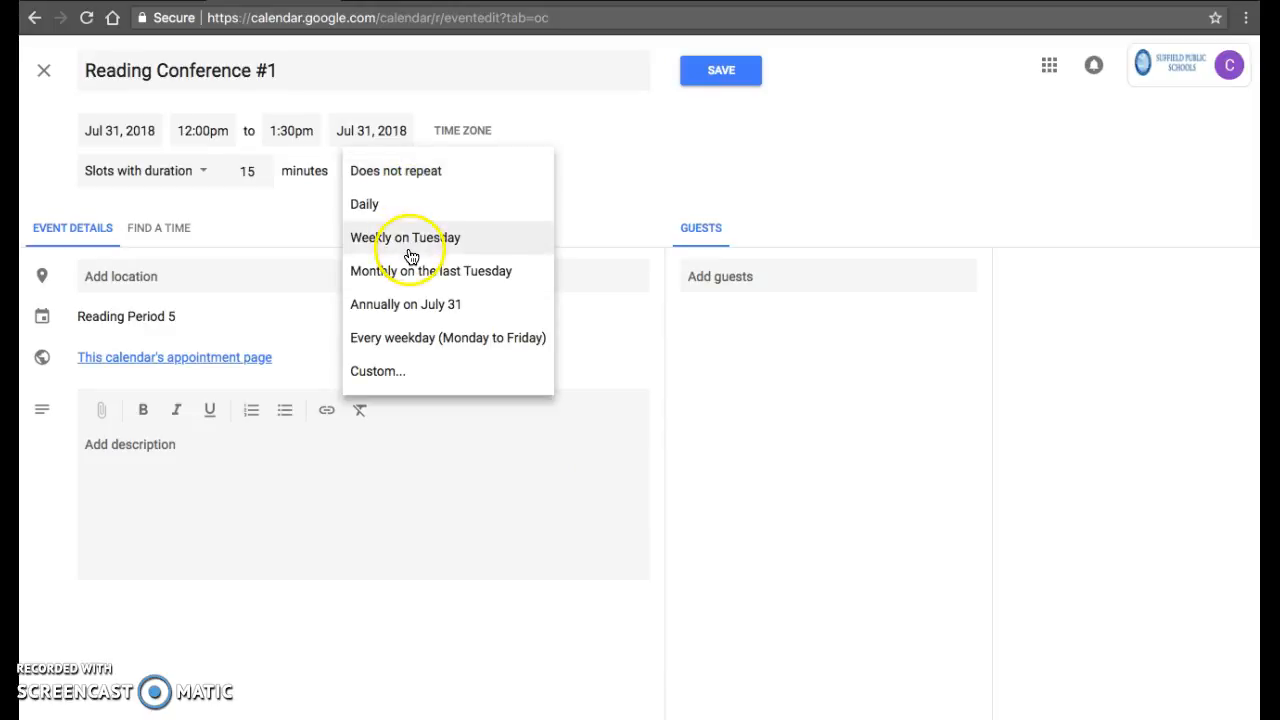
{"action": "left_click", "coordinate": [314, 208]}
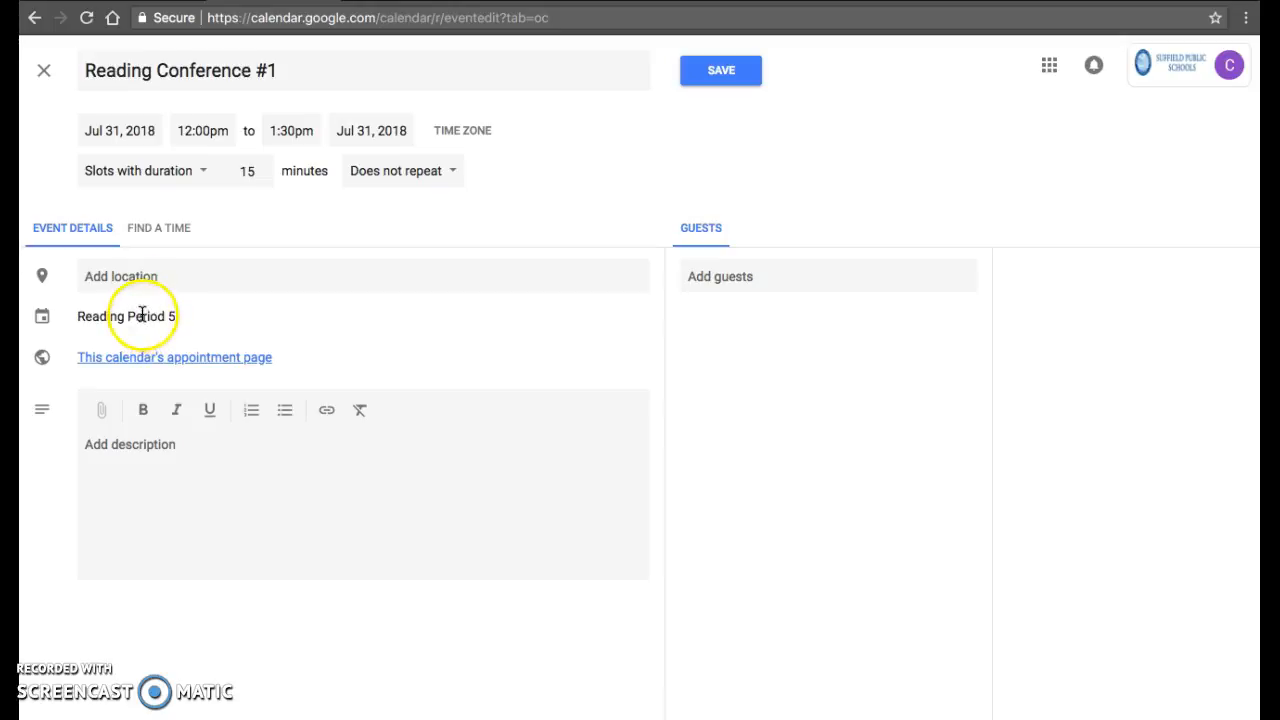
Add the description "Please sign up to meet with me about your reading response this week." to the appointment slots entry
{"action": "left_click", "coordinate": [120, 446]}
{"action": "type", "text": "Plwa"}
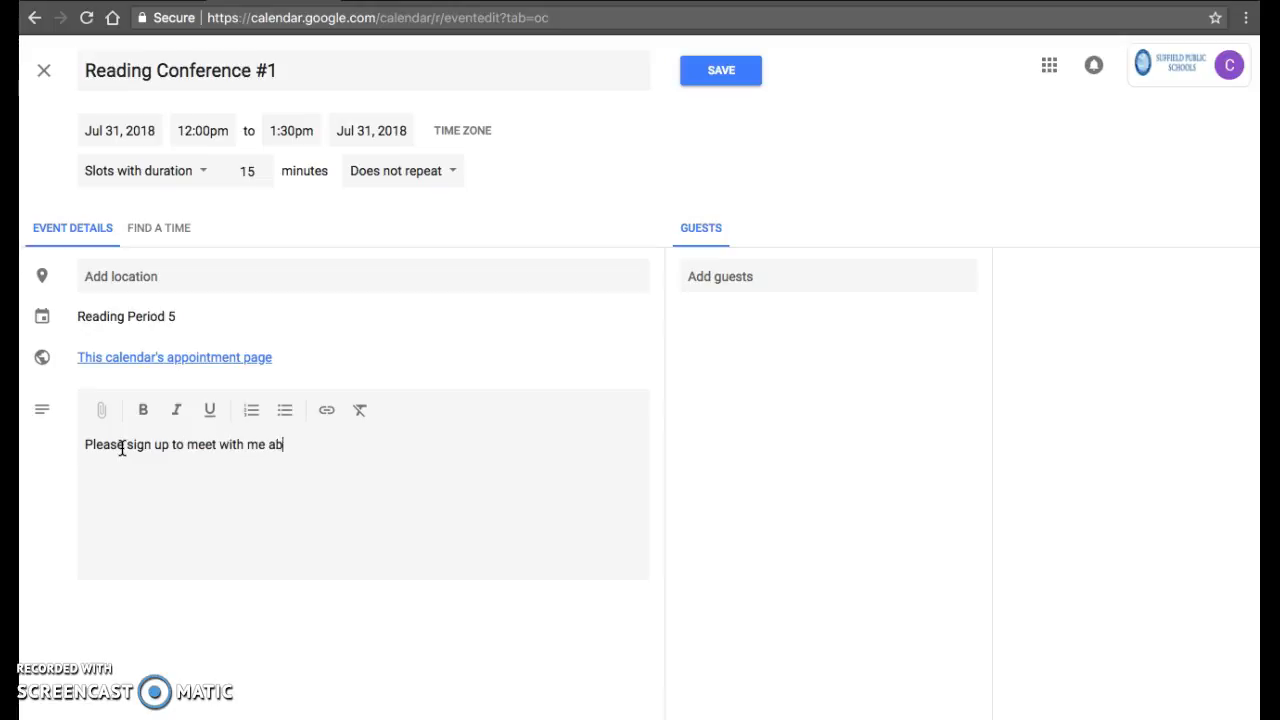
{"action": "type", "text": "reading response this week."}
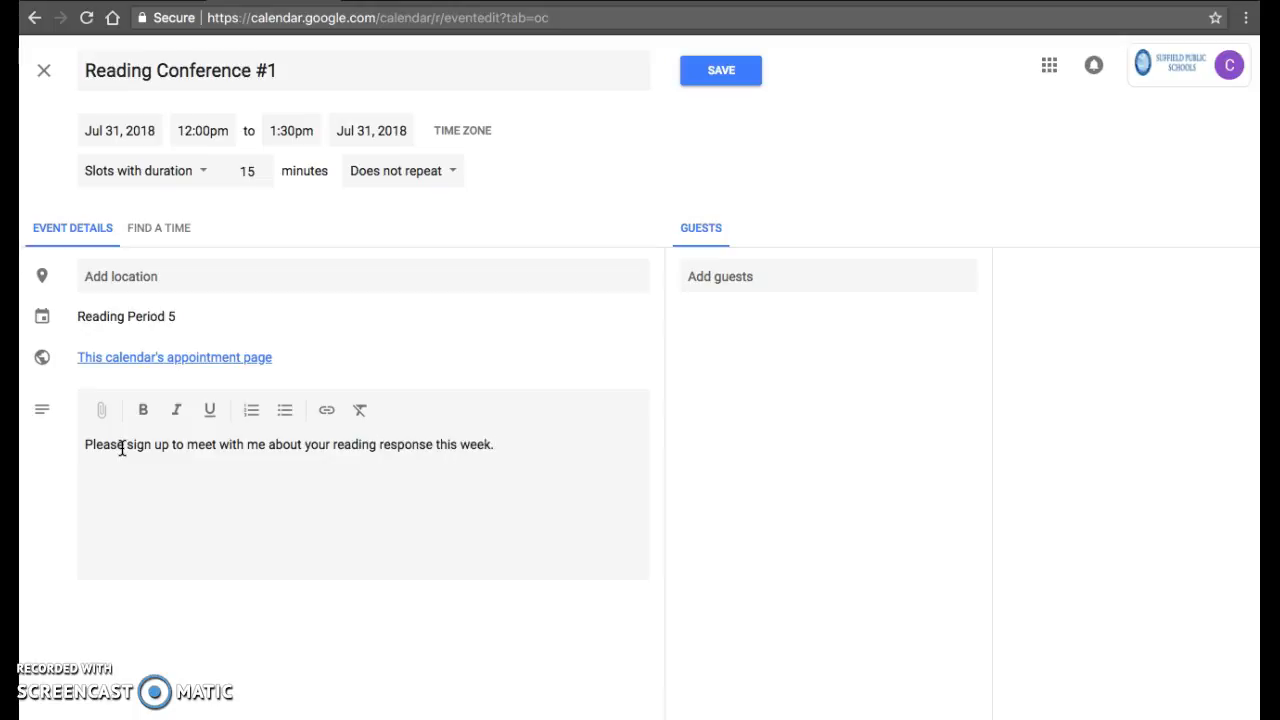
Add the "Reading Period 5" group as a guest and check its member list
{"action": "left_click", "coordinate": [722, 281]}
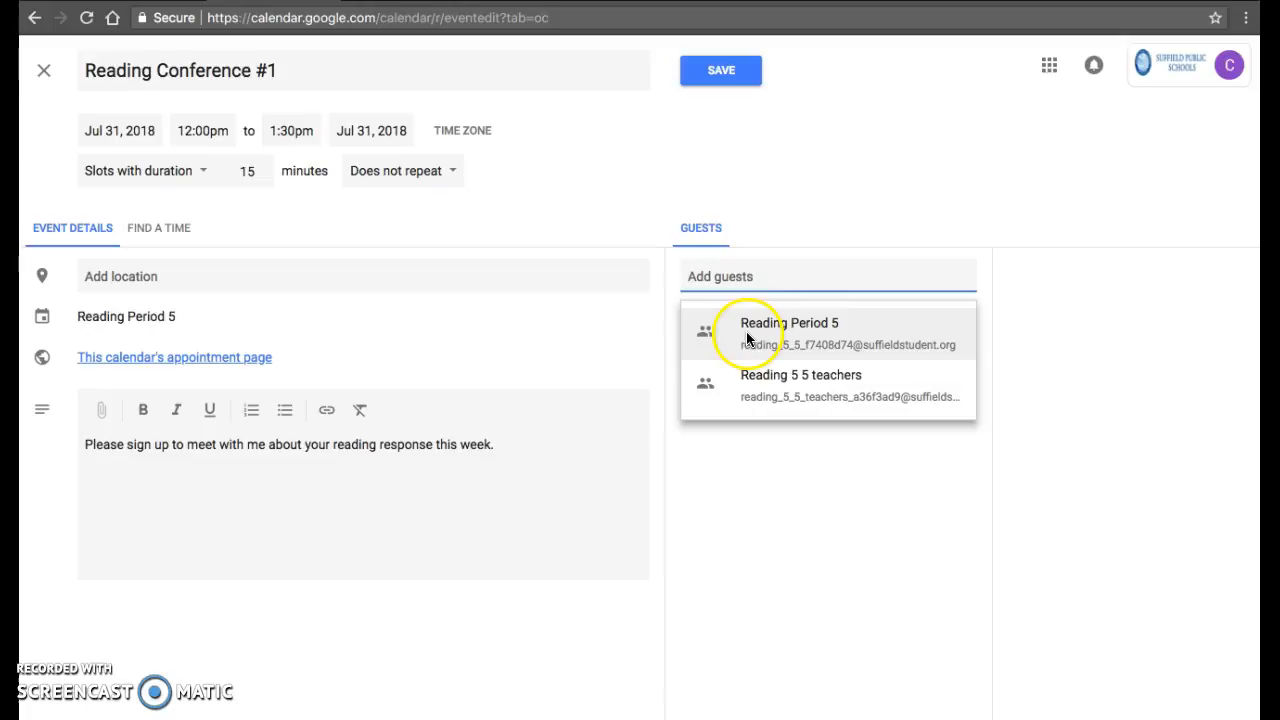
{"action": "left_click", "coordinate": [770, 380]}
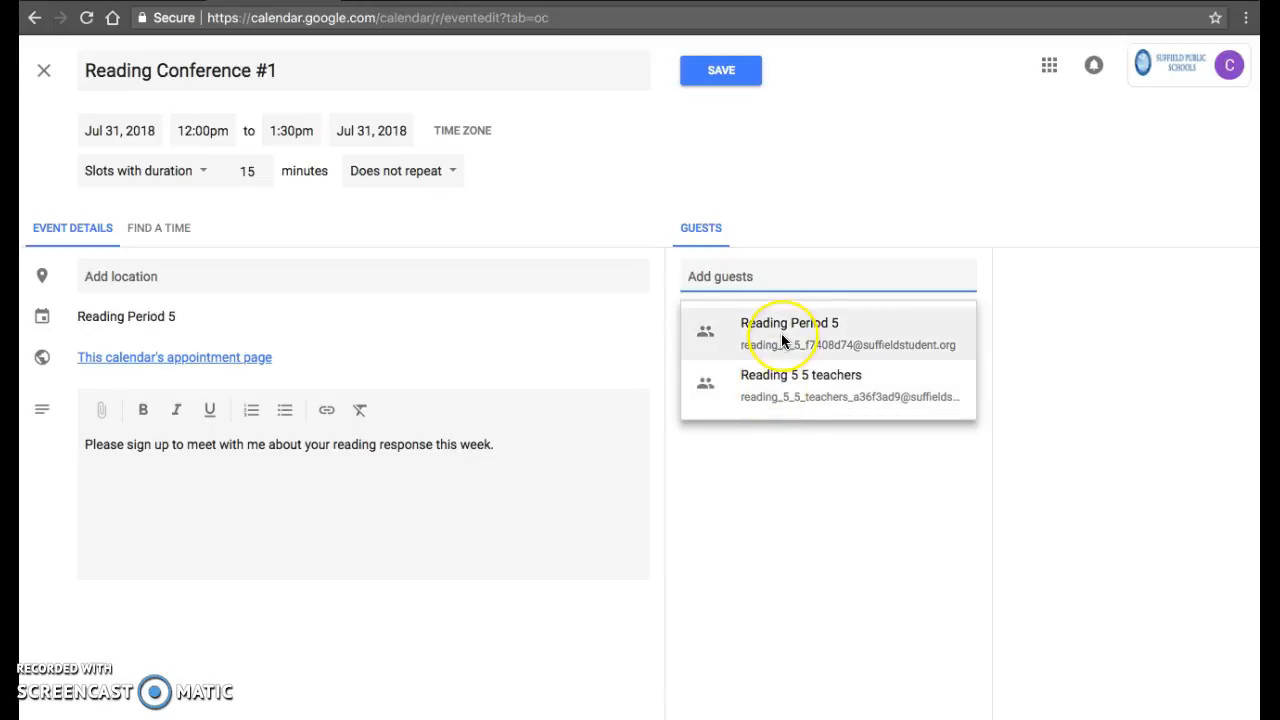
{"action": "left_click", "coordinate": [781, 334]}
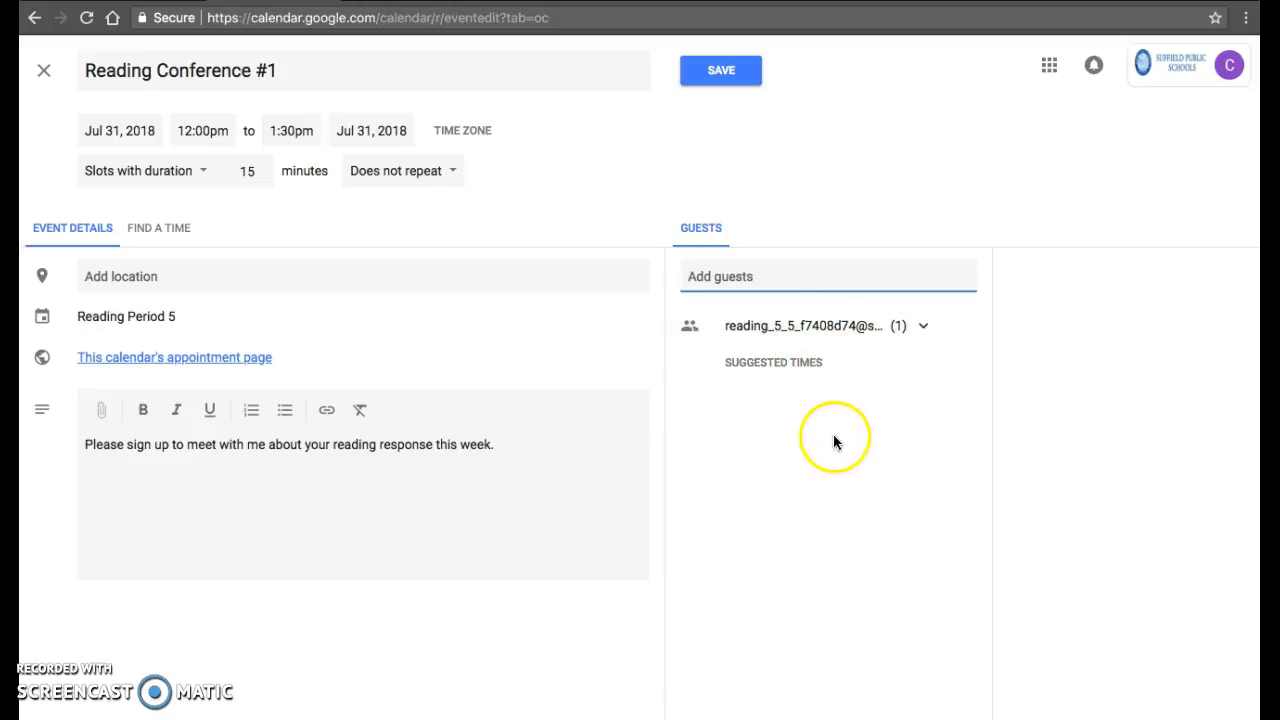
{"action": "left_click", "coordinate": [922, 327]}
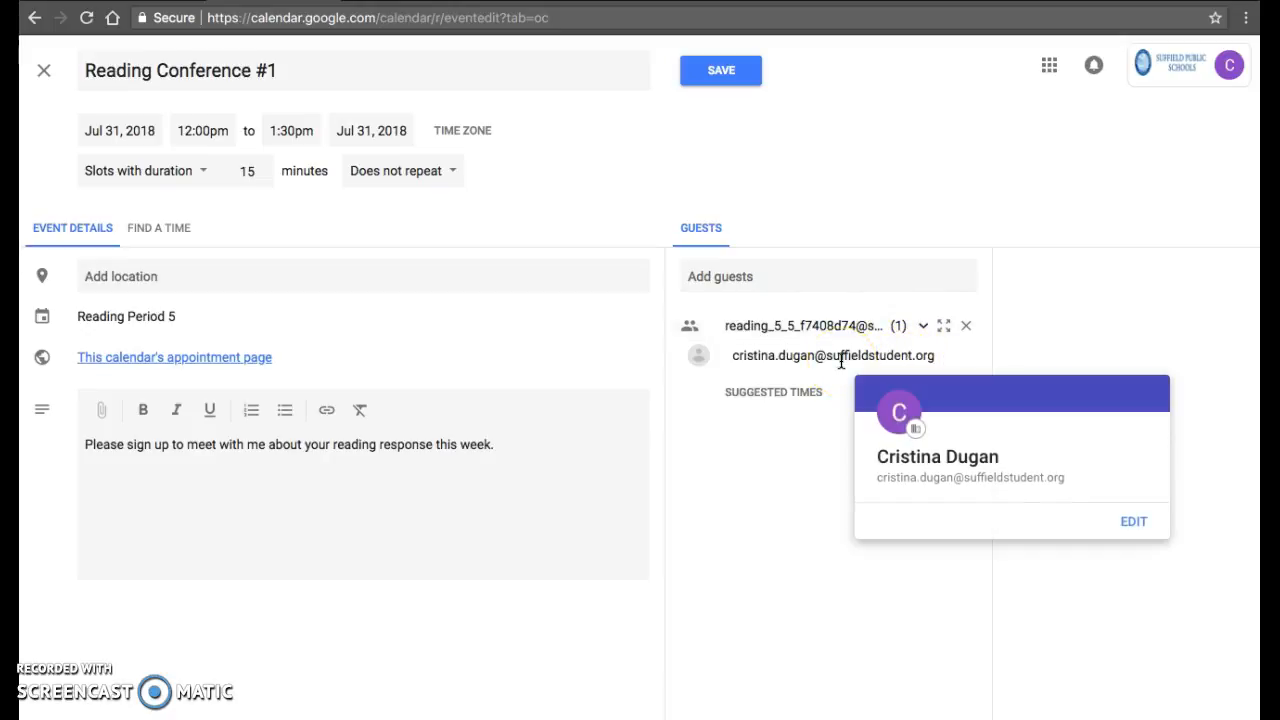
{"action": "left_click", "coordinate": [922, 327]}
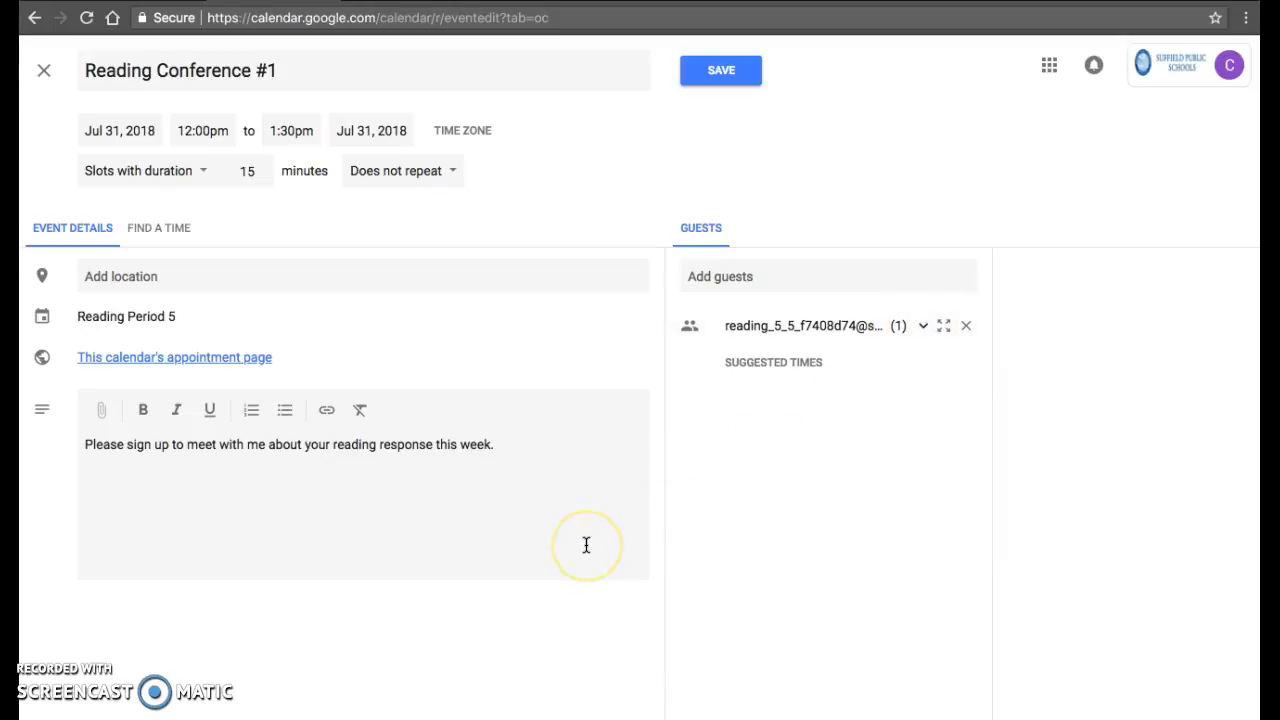
{"action": "left_click", "coordinate": [484, 550]}
Review the availability of the calendar and its guest for July 31 in the Find a Time view
{"action": "left_click", "coordinate": [163, 238]}
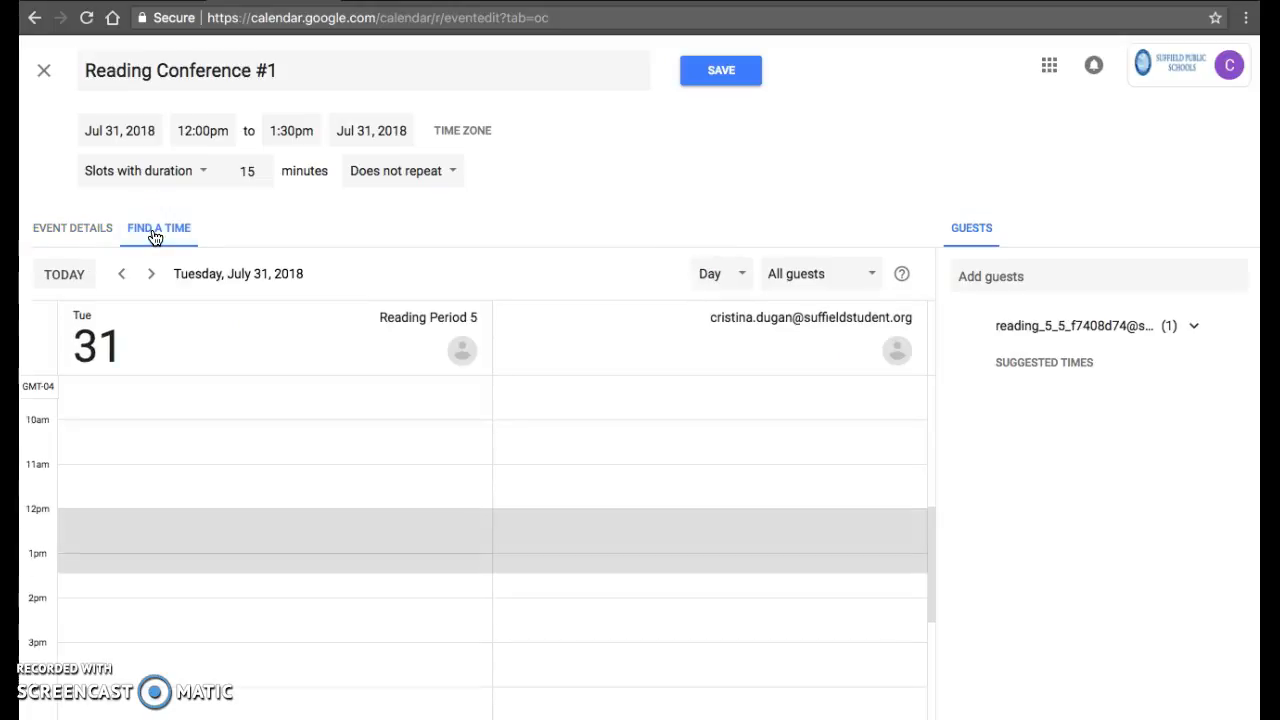
{"action": "left_click", "coordinate": [155, 250]}
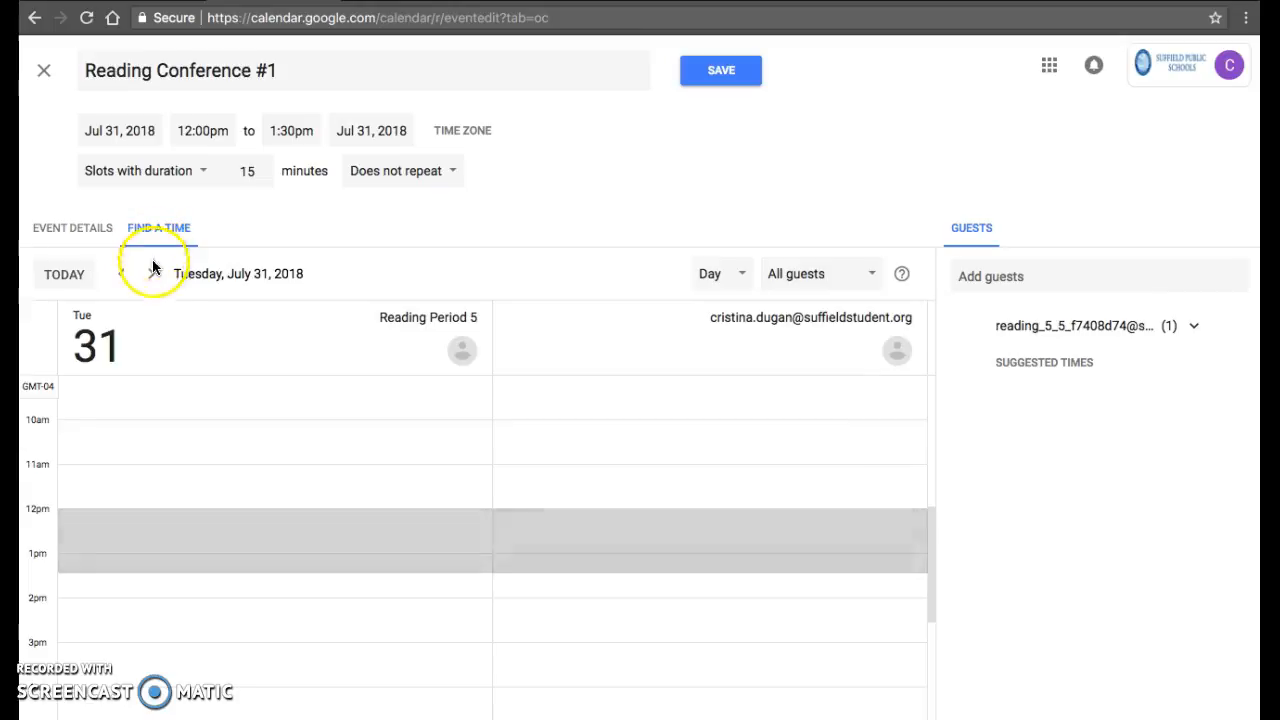
{"action": "scroll", "coordinate": [148, 484], "scroll_direction": "down", "scroll_amount": 2}
{"action": "scroll", "coordinate": [148, 484], "scroll_direction": "down", "scroll_amount": 2}
{"action": "scroll", "coordinate": [148, 484], "scroll_direction": "up", "scroll_amount": 6}
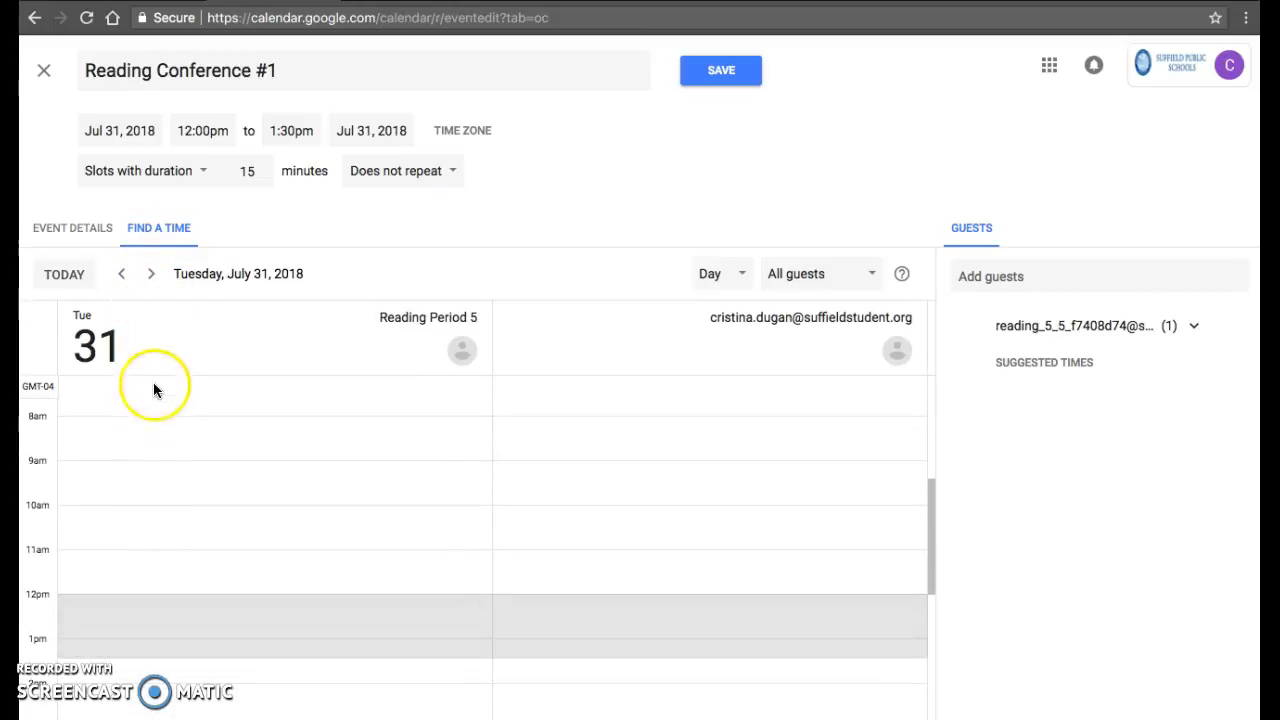
Return to the event details, save "Reading Conference #1" and send invitations to its guests
{"action": "left_click", "coordinate": [57, 234]}
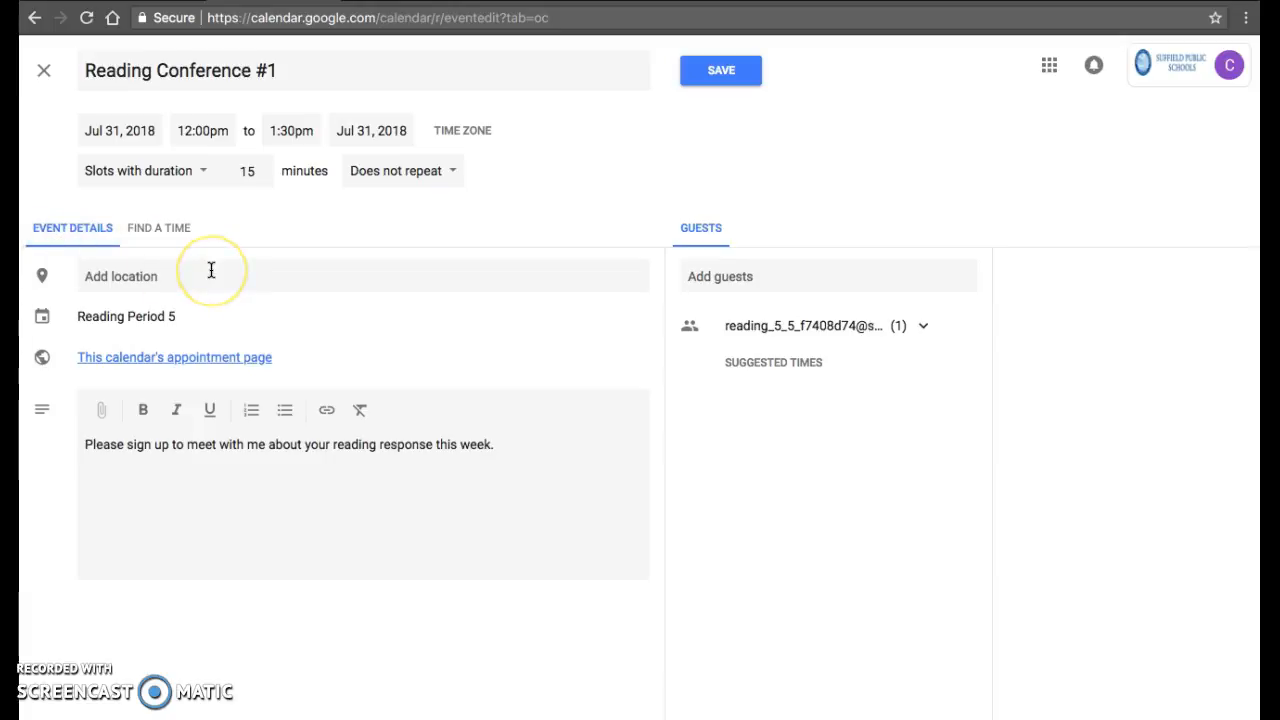
{"action": "left_click", "coordinate": [716, 78]}
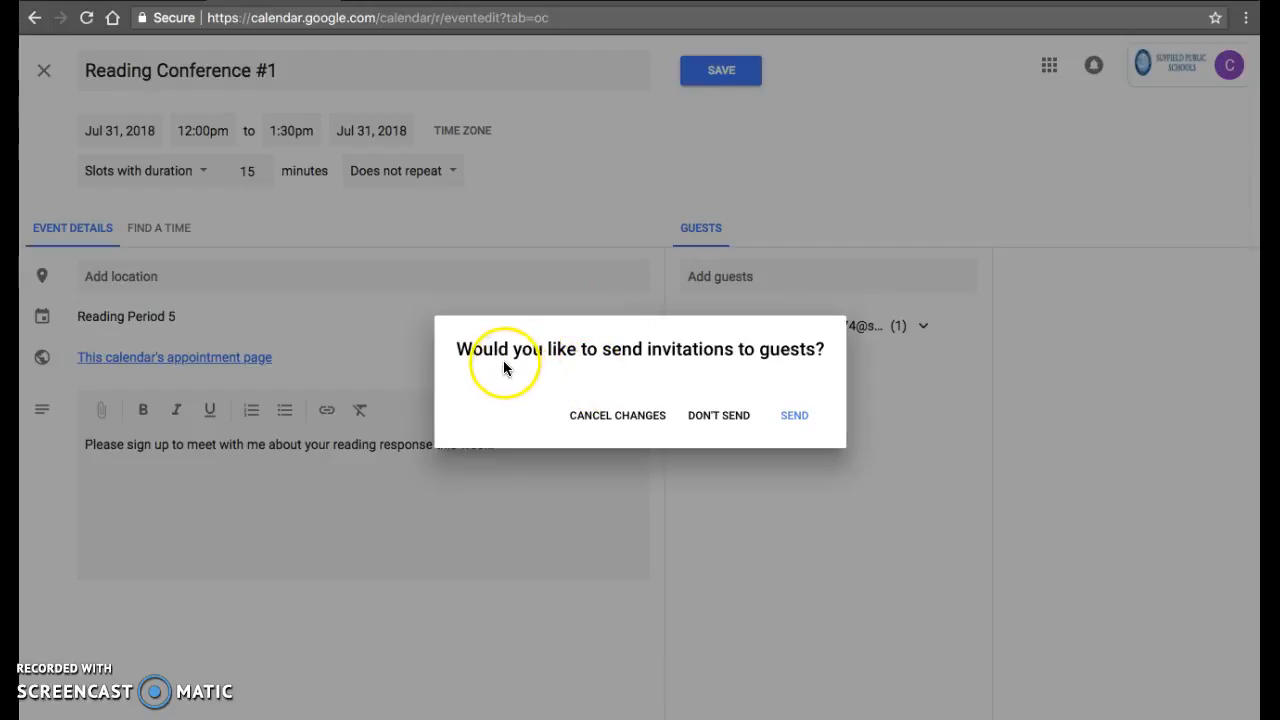
{"action": "left_click", "coordinate": [794, 424]}
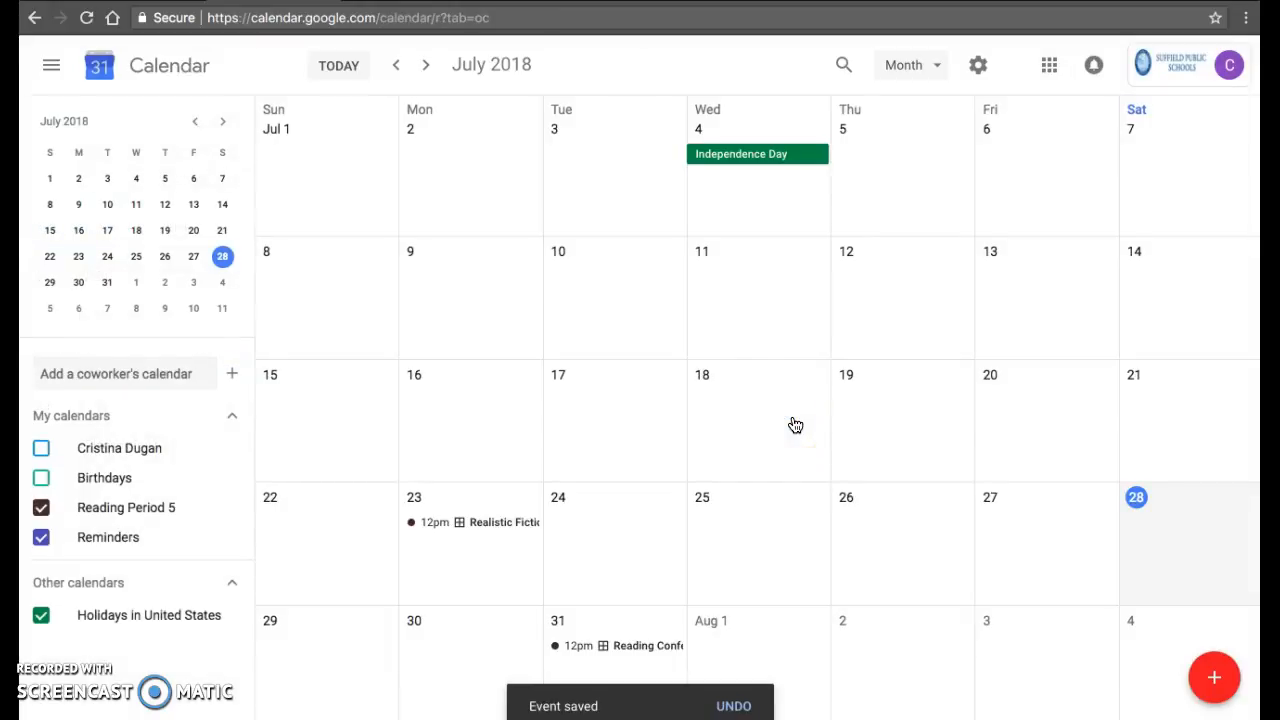
Open the July 31 "Reading Conference #1" entry and review its guest email form, cancelling without sending a message
{"action": "left_click", "coordinate": [631, 655]}
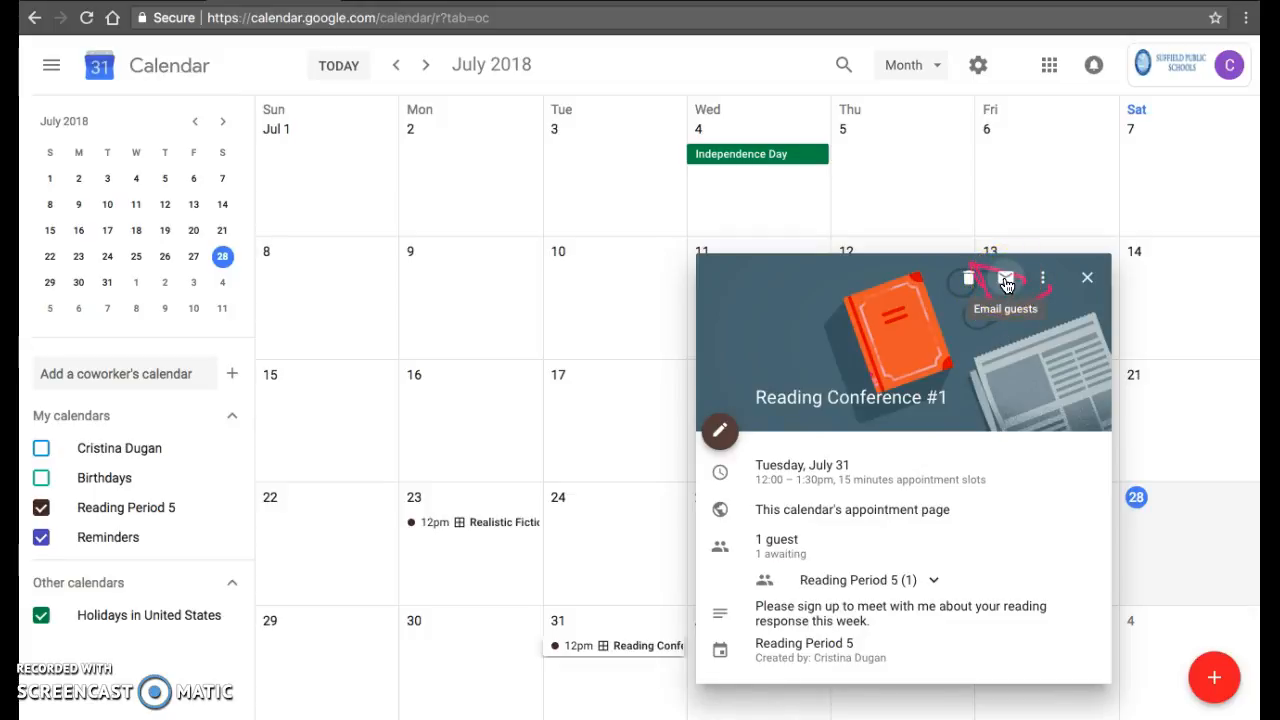
{"action": "left_click", "coordinate": [1006, 285]}
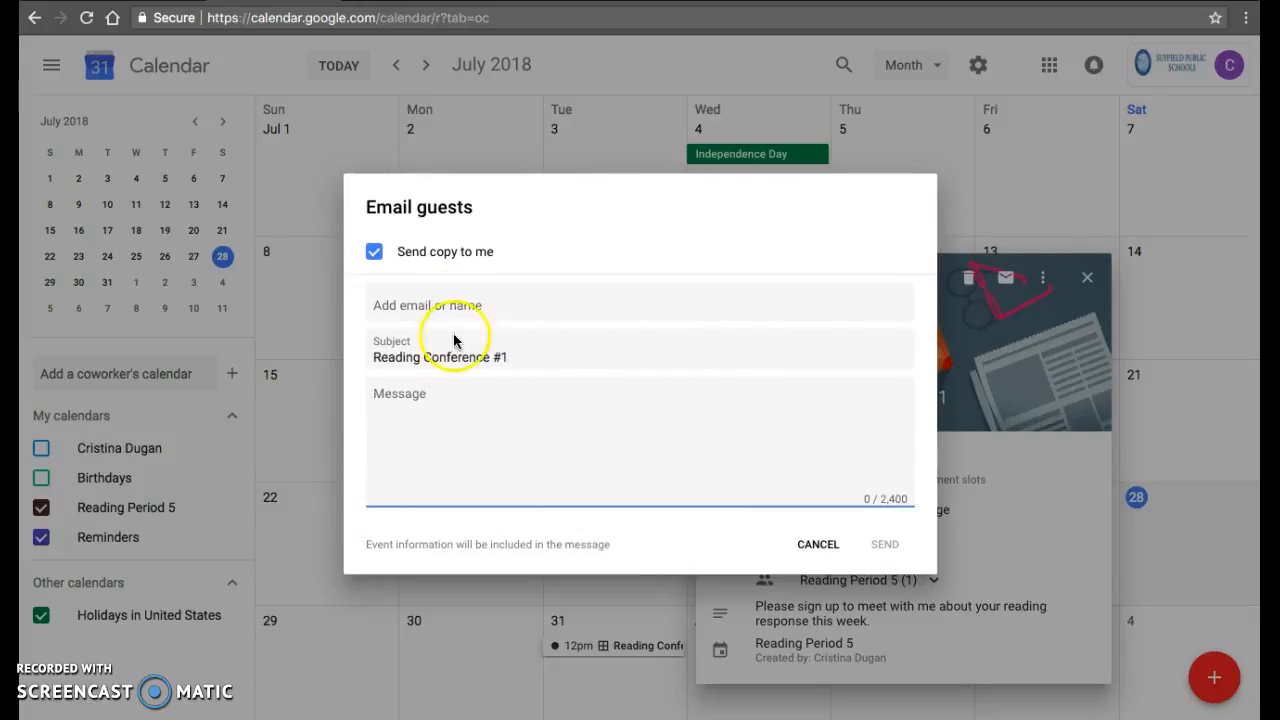
{"action": "left_click", "coordinate": [466, 417]}
{"action": "left_click", "coordinate": [563, 465]}
{"action": "left_click", "coordinate": [818, 544]}
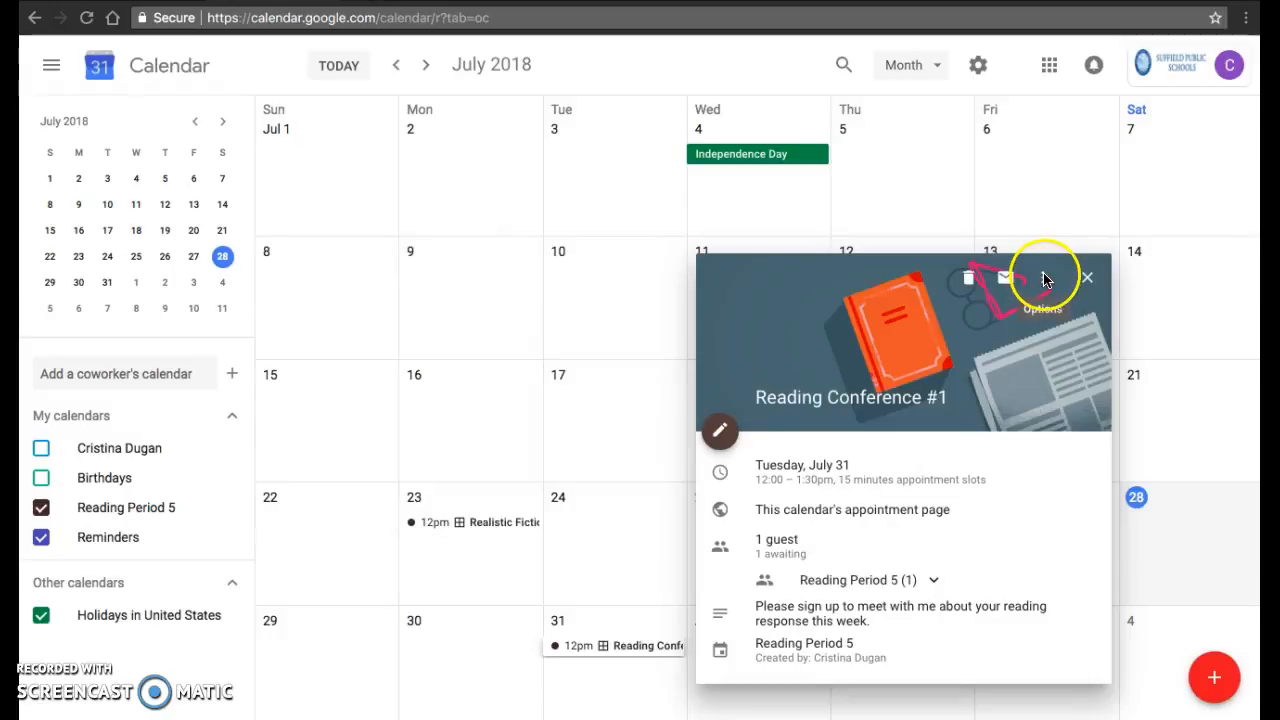
Review the publishing code and link for "Reading Conference #1", and close the event's details
{"action": "left_click", "coordinate": [1045, 280]}
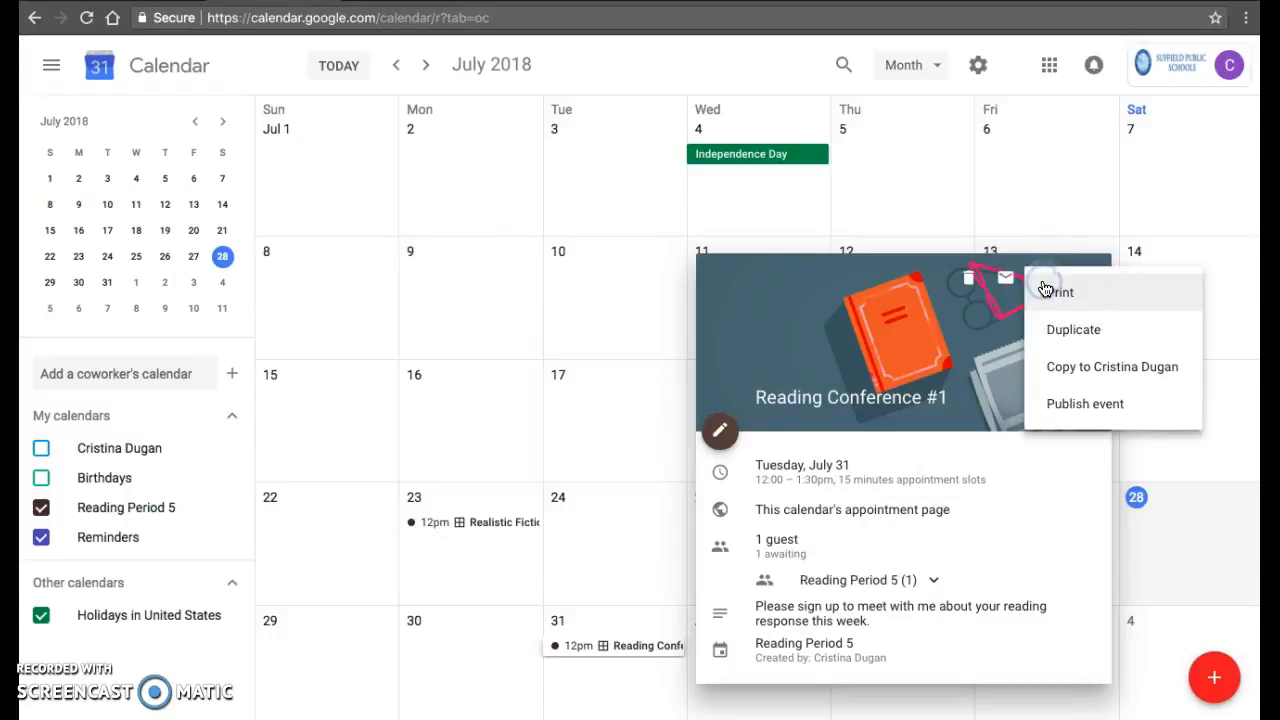
{"action": "left_click", "coordinate": [1066, 414]}
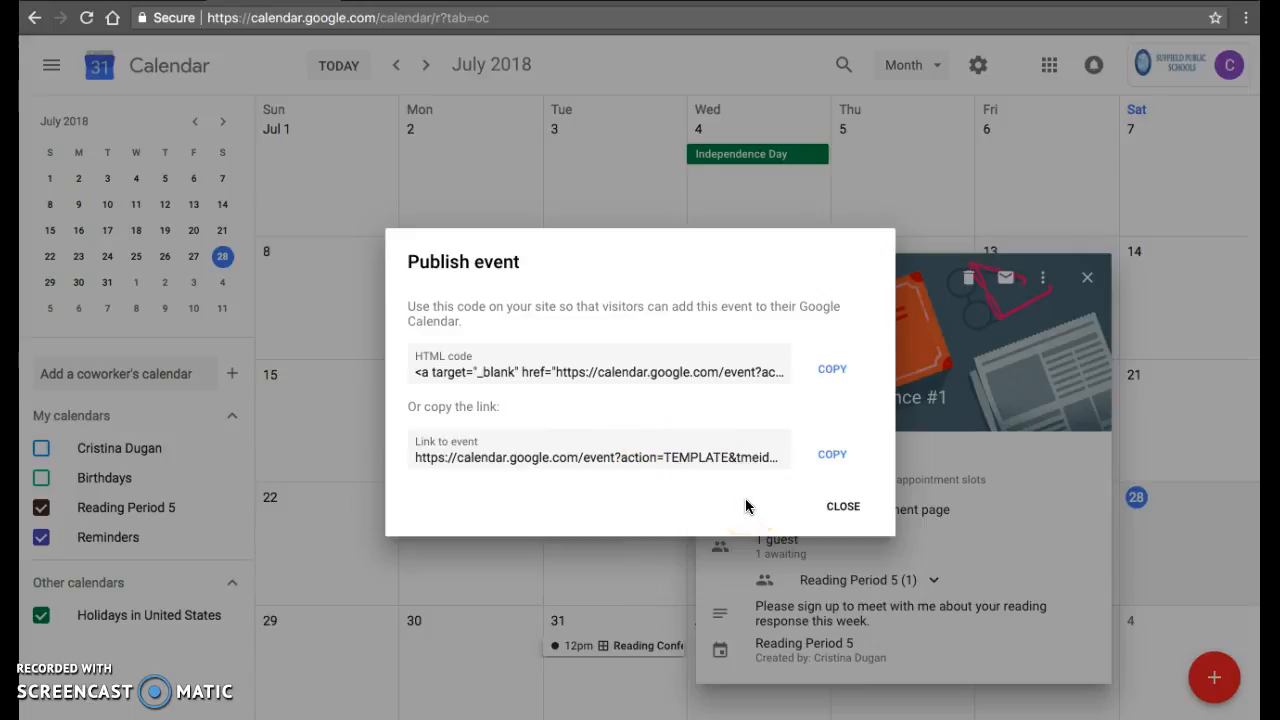
{"action": "left_click", "coordinate": [840, 507]}
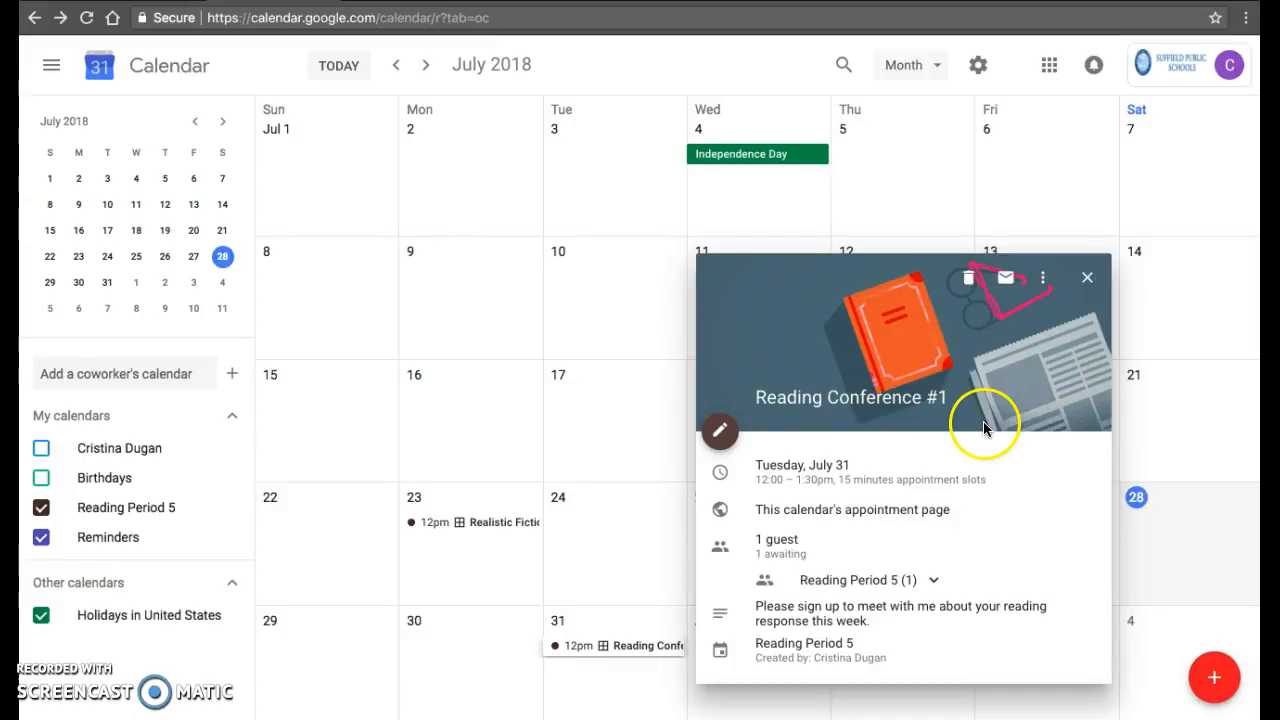
{"action": "left_click", "coordinate": [1087, 277]}
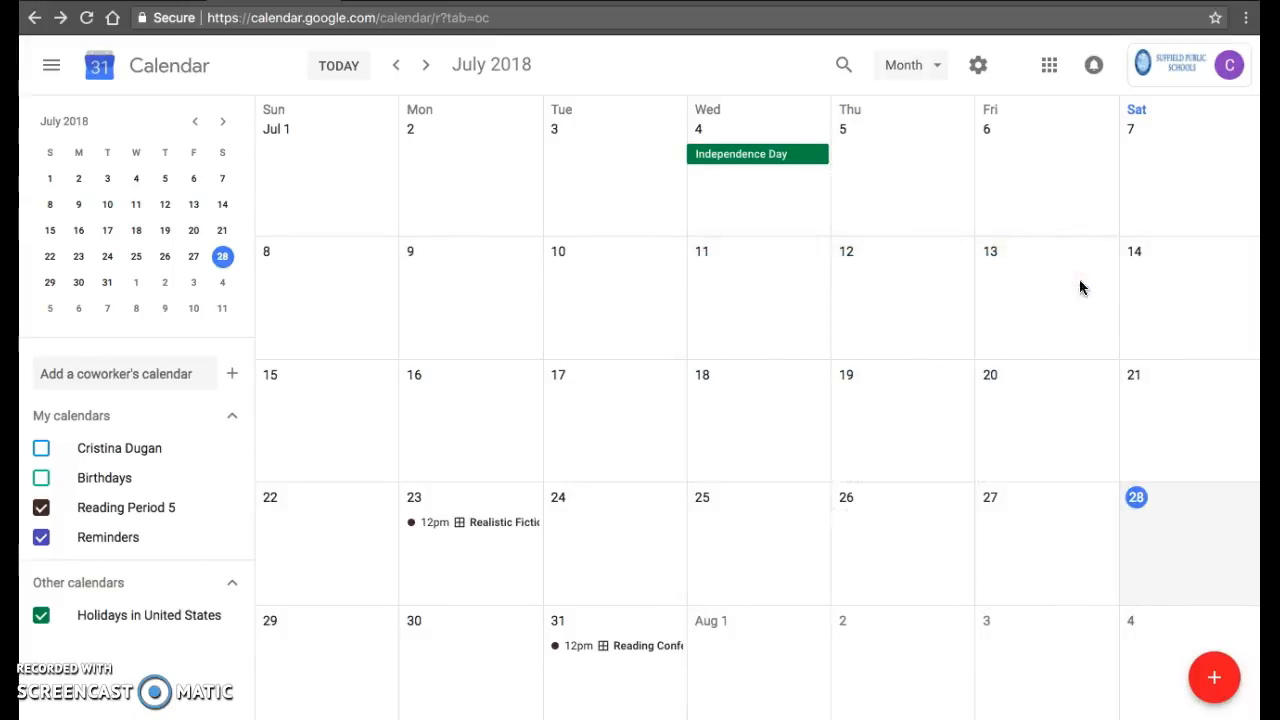